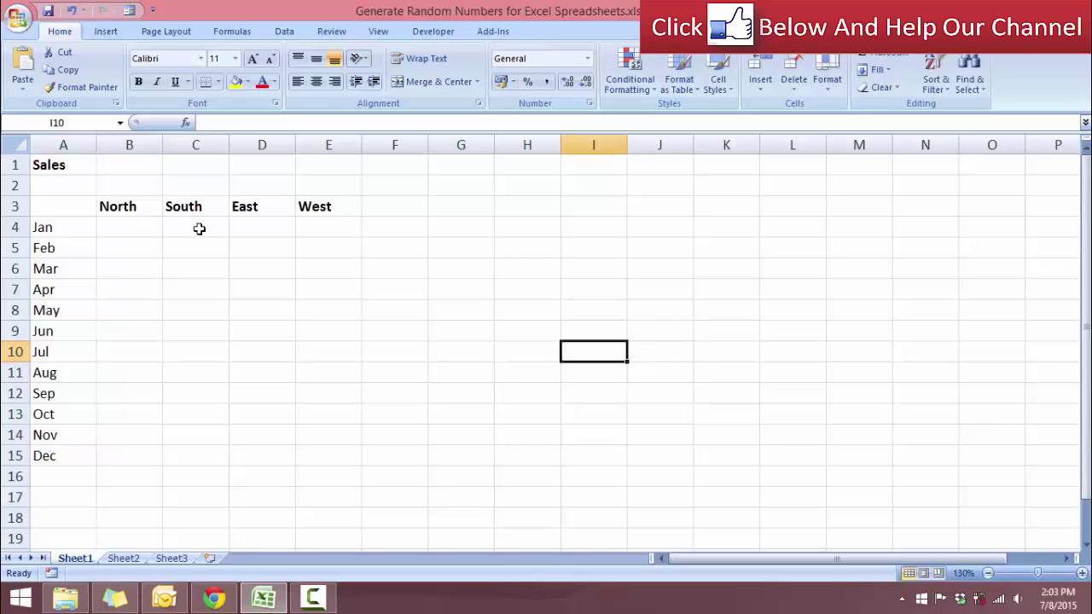
Enter =RANDBETWEEN(100,750) in the Jan North cell B4, which shows 368
click(142, 226)
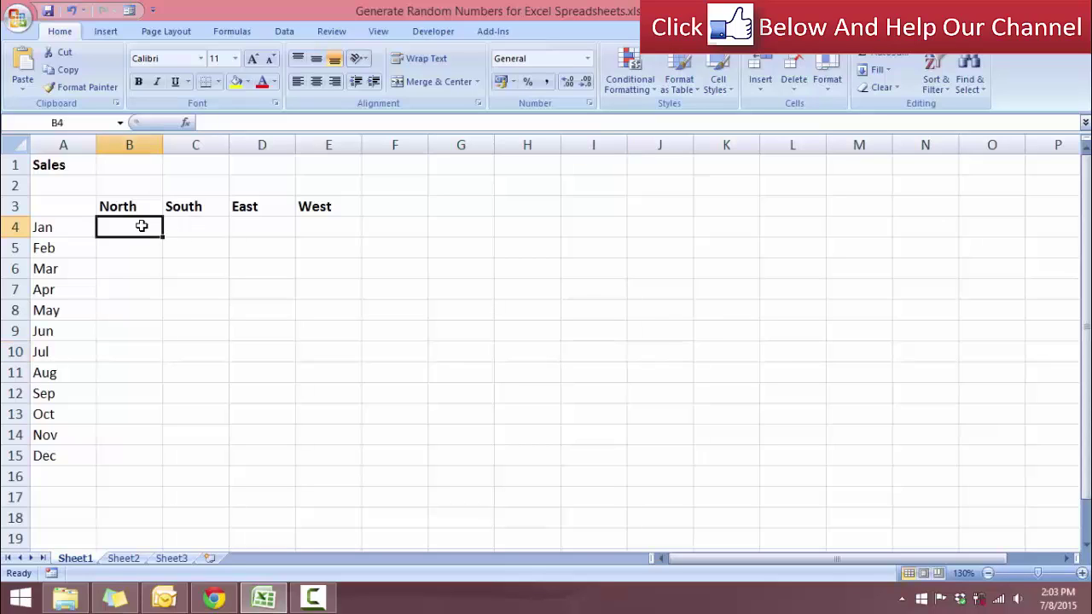
text(=)
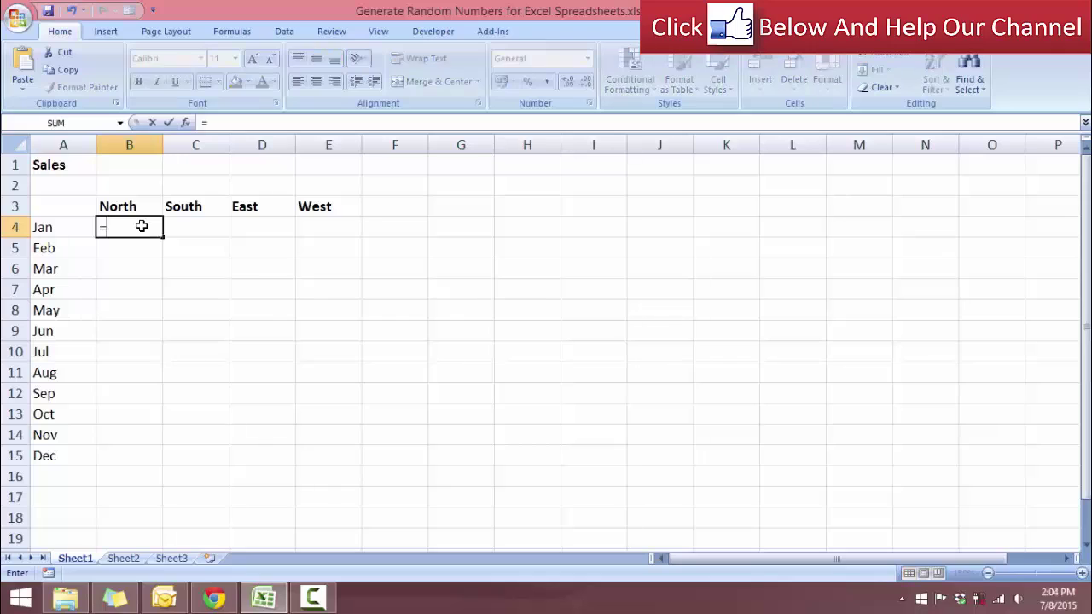
text(rand)
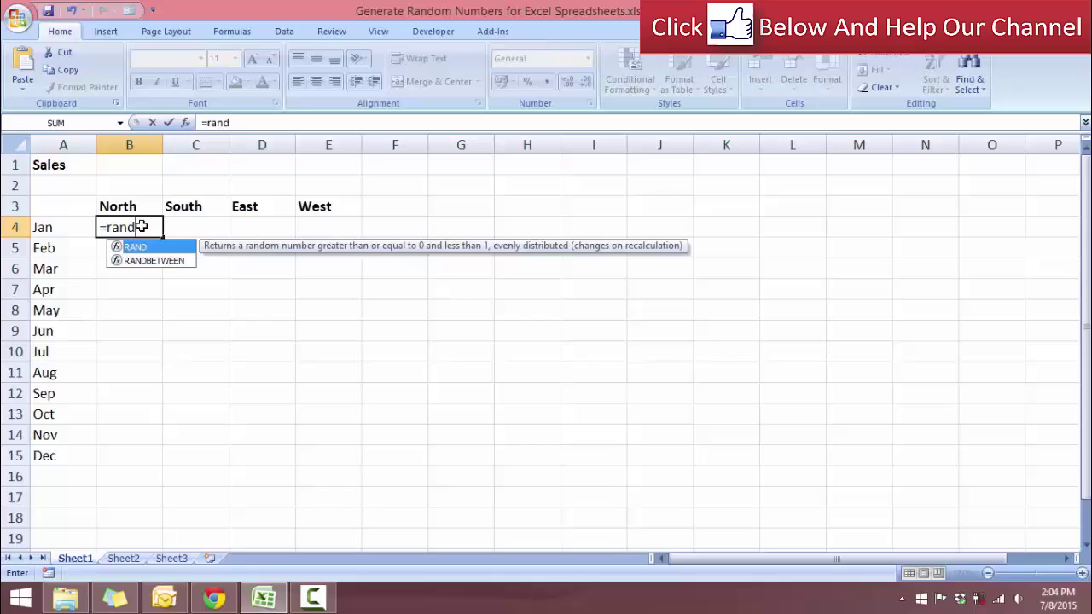
key(Down)
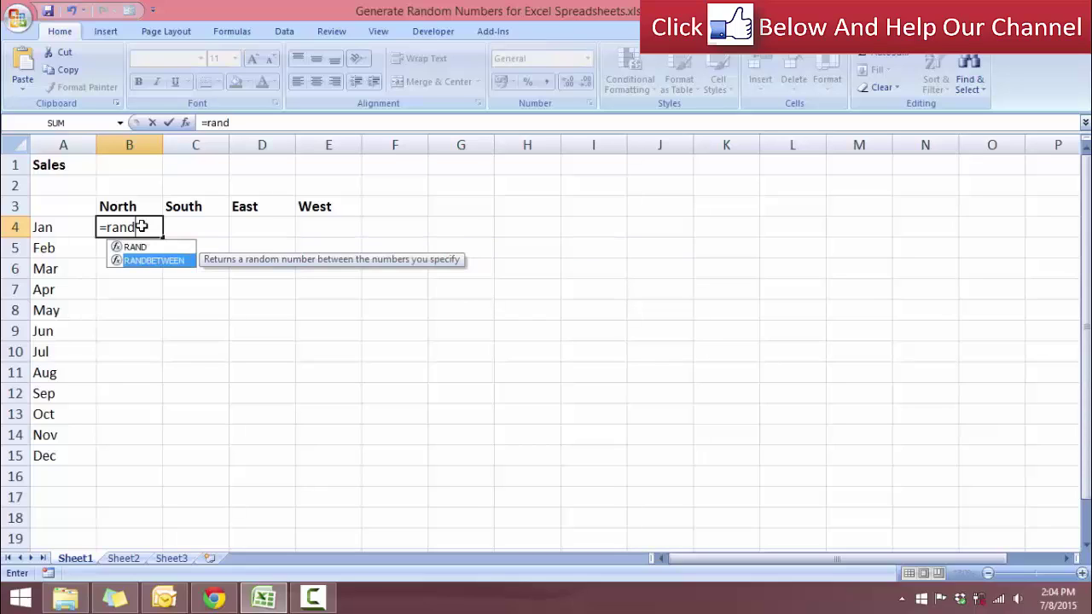
key(Tab)
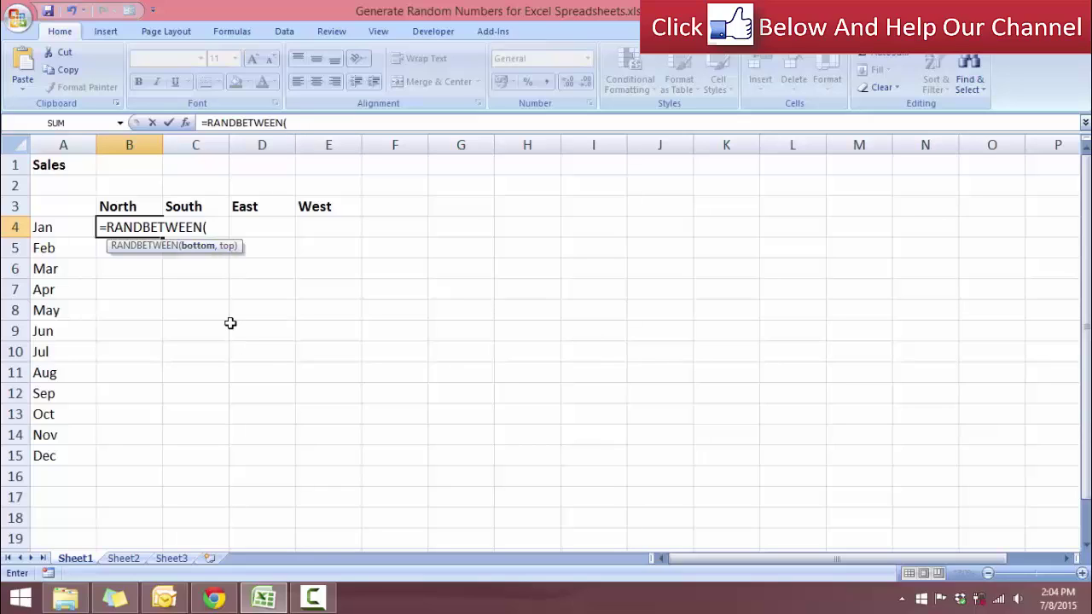
text(100,750)
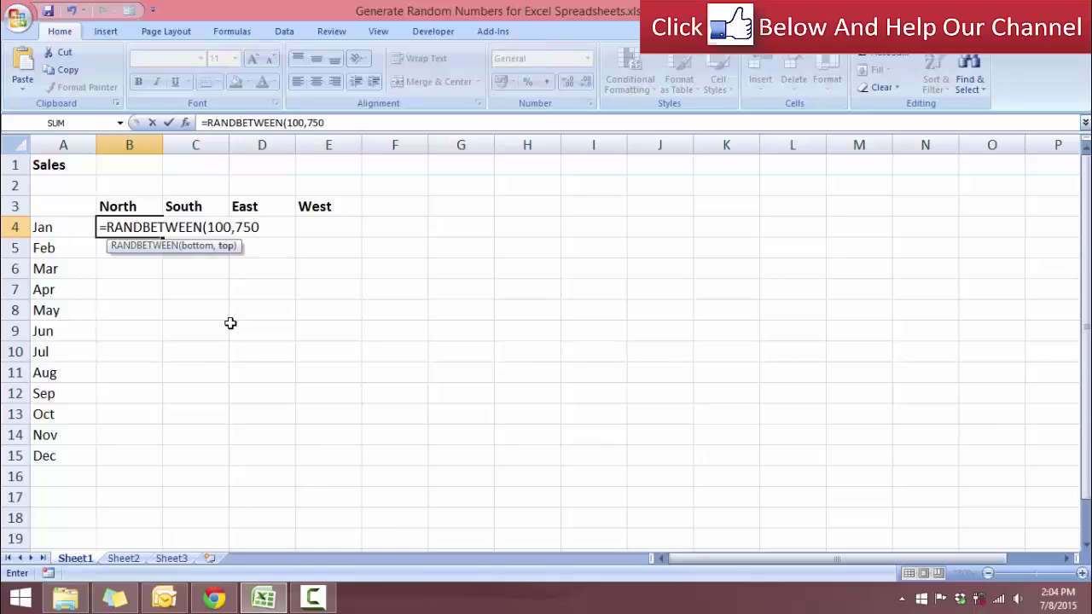
text())
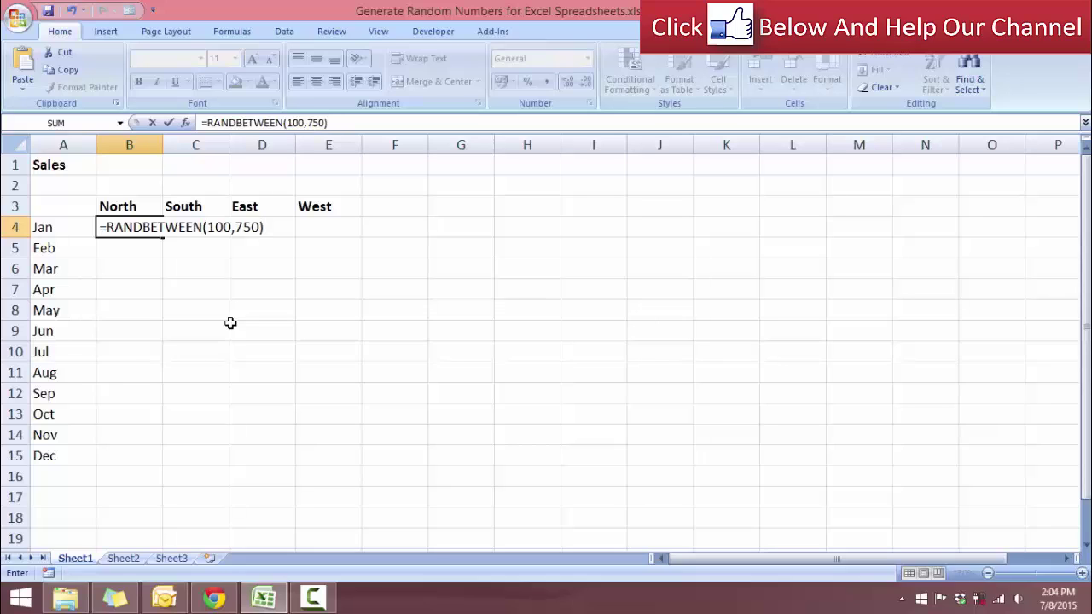
key(Return)
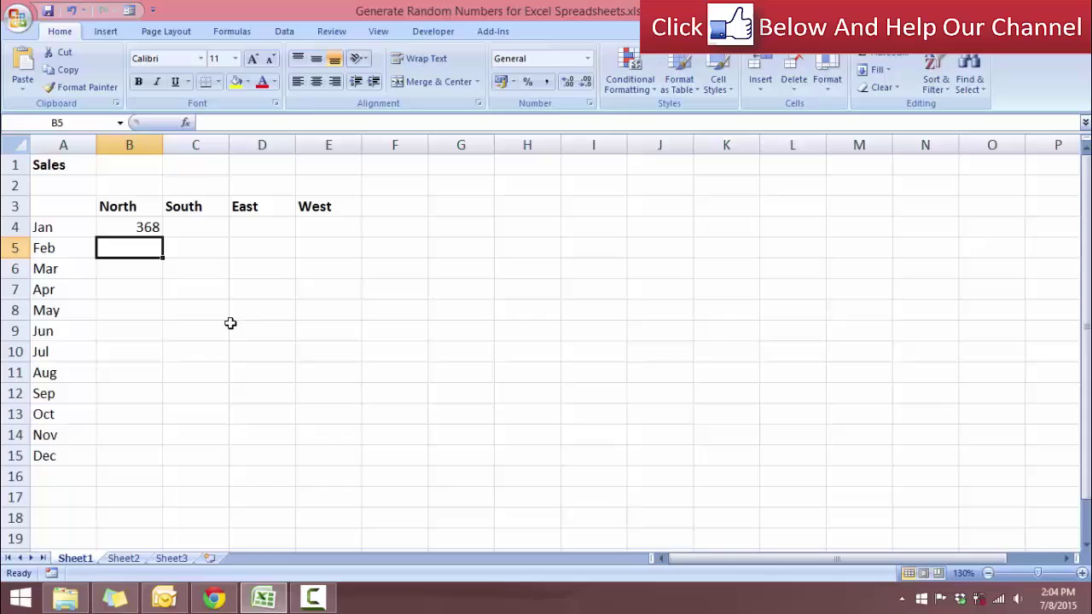
Recheck B4's formula, then select the full 48-cell data range B4:E15
click(154, 224)
key(Return)
click(263, 265)
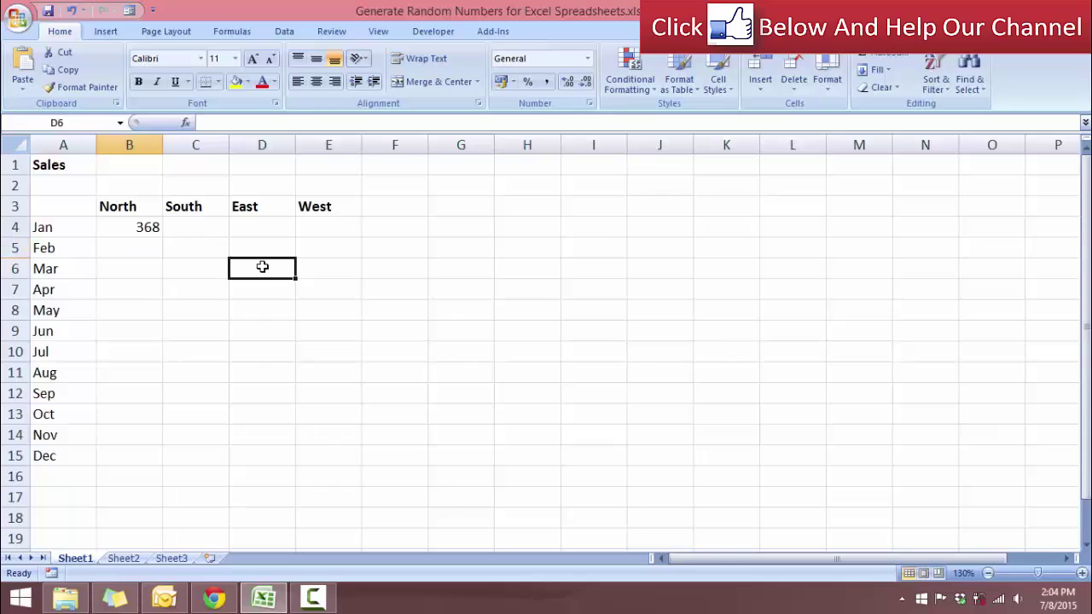
drag(143, 227, 326, 450)
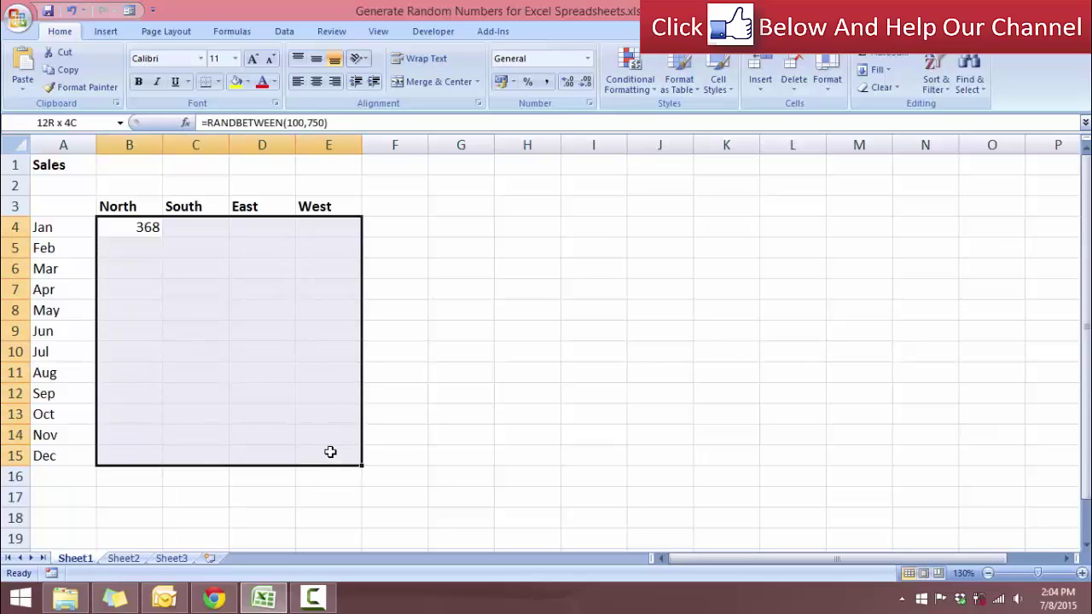
click(429, 383)
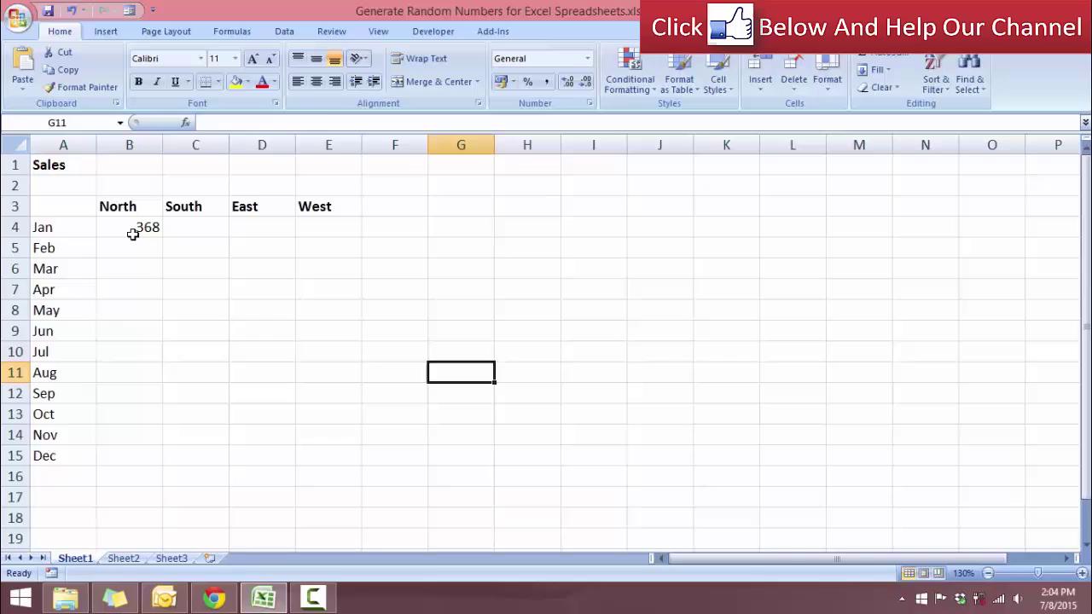
drag(137, 230, 327, 457)
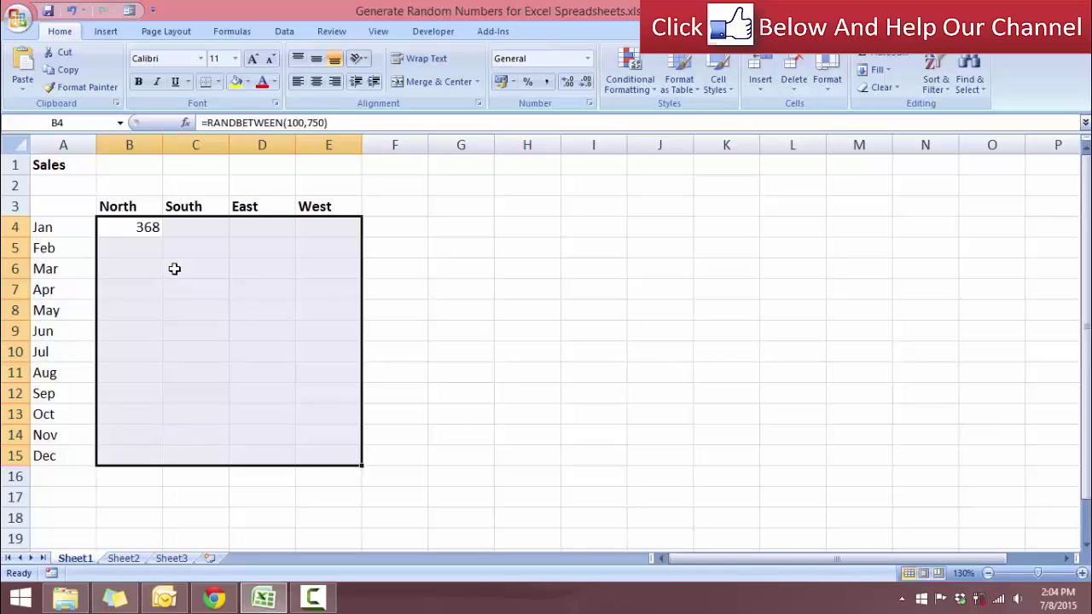
Start a RANDBETWEEN formula in B4 and bring up its Function Arguments dialog
text(=)
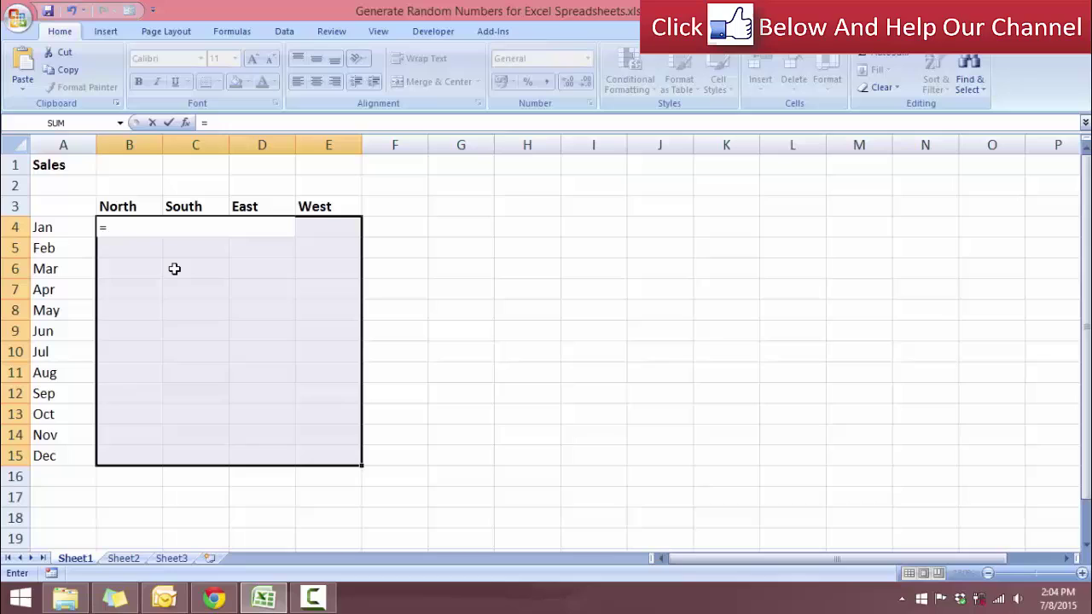
text(rand)
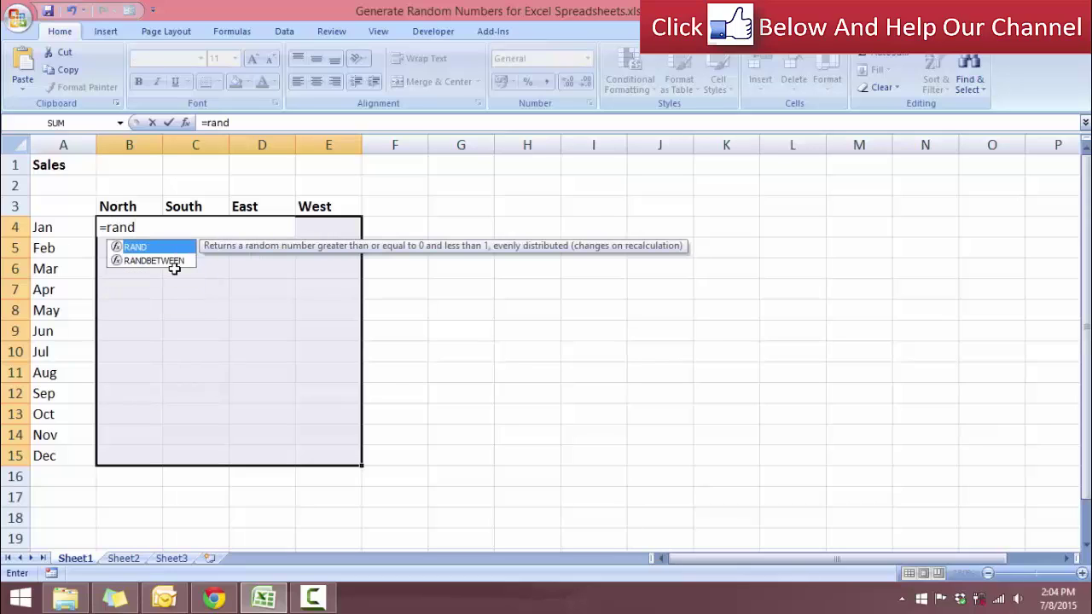
click(173, 264)
double_click(173, 264)
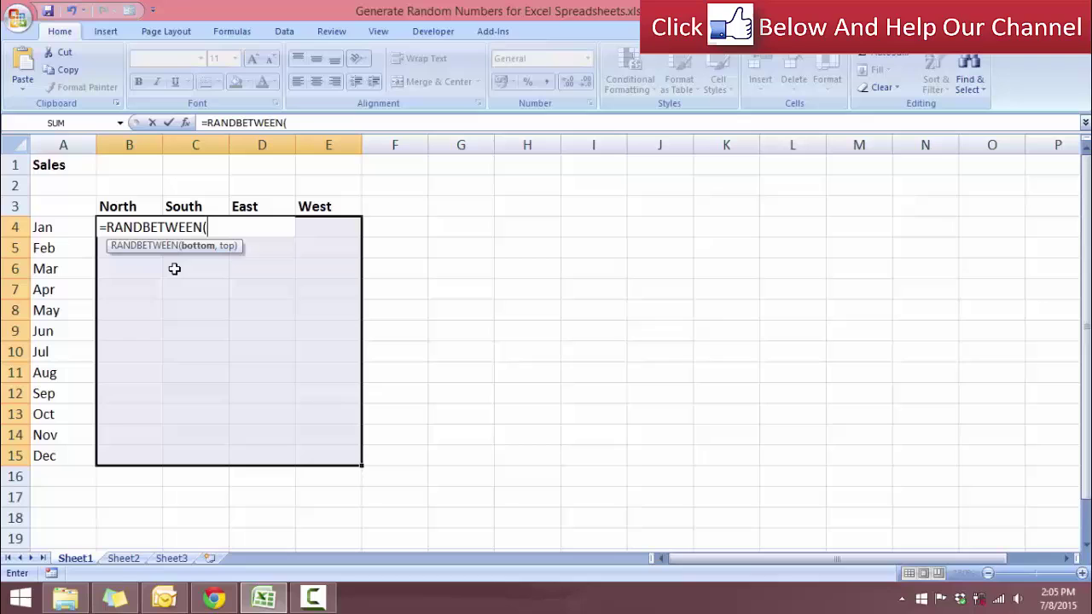
key(ctrl+a)
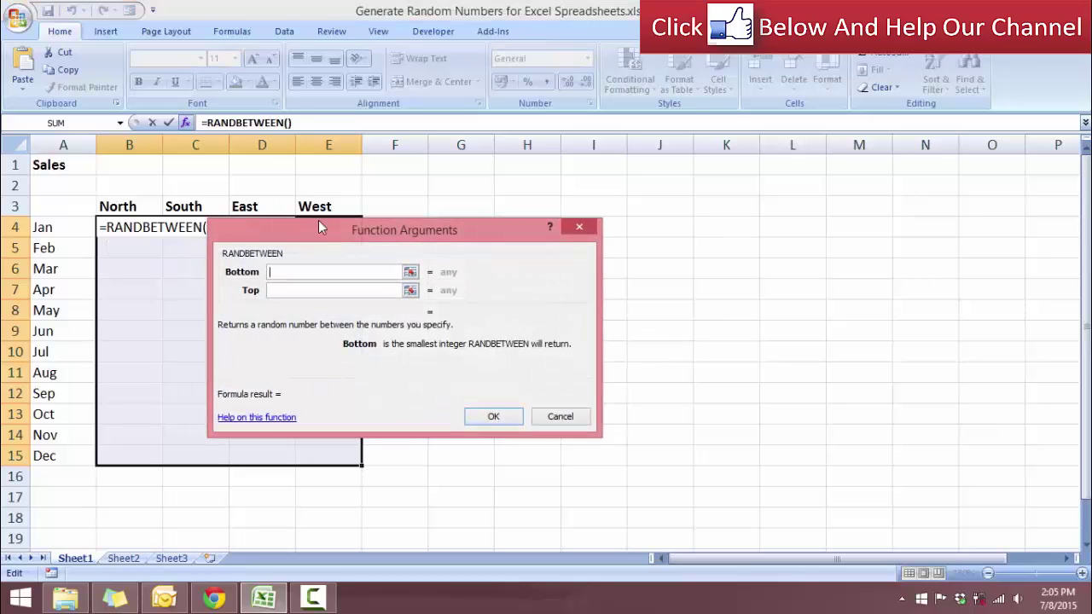
Give RANDBETWEEN a Bottom of 100 and a Top of 1000, so Jan North shows 524
drag(318, 224, 575, 226)
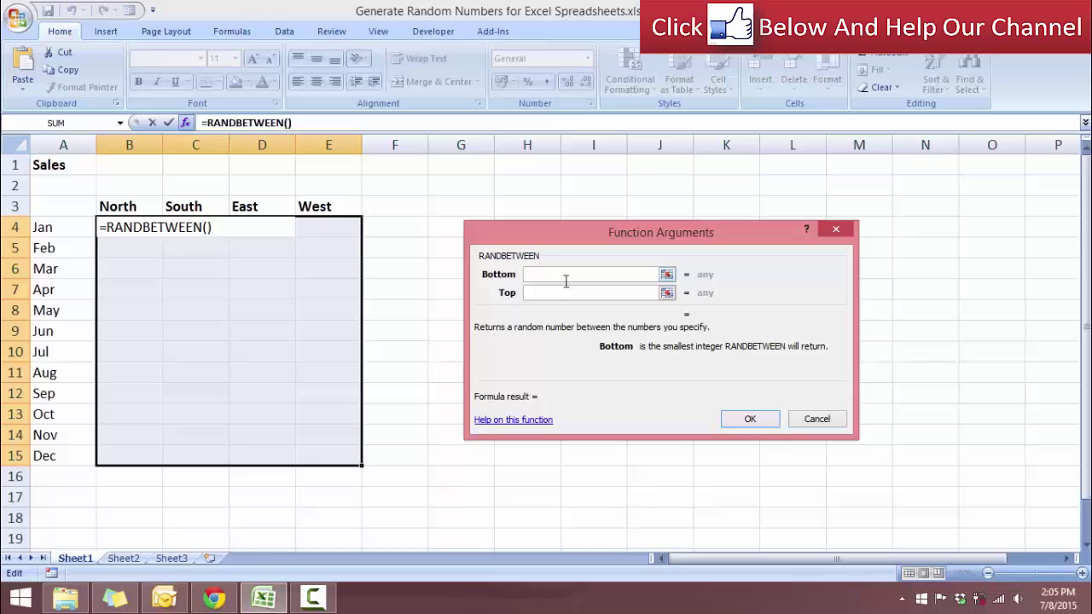
text(100)
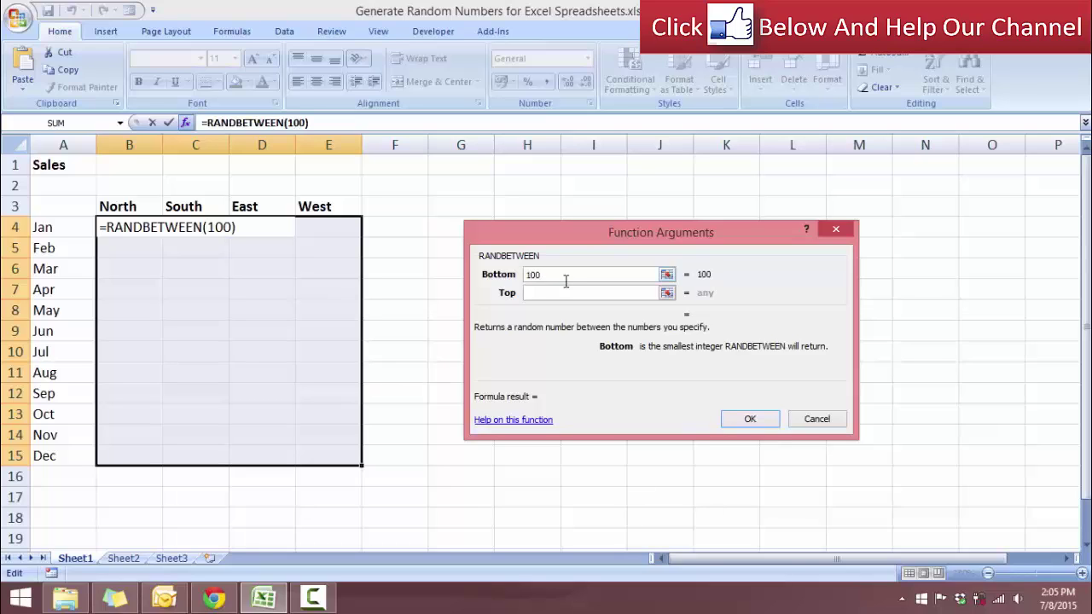
click(583, 297)
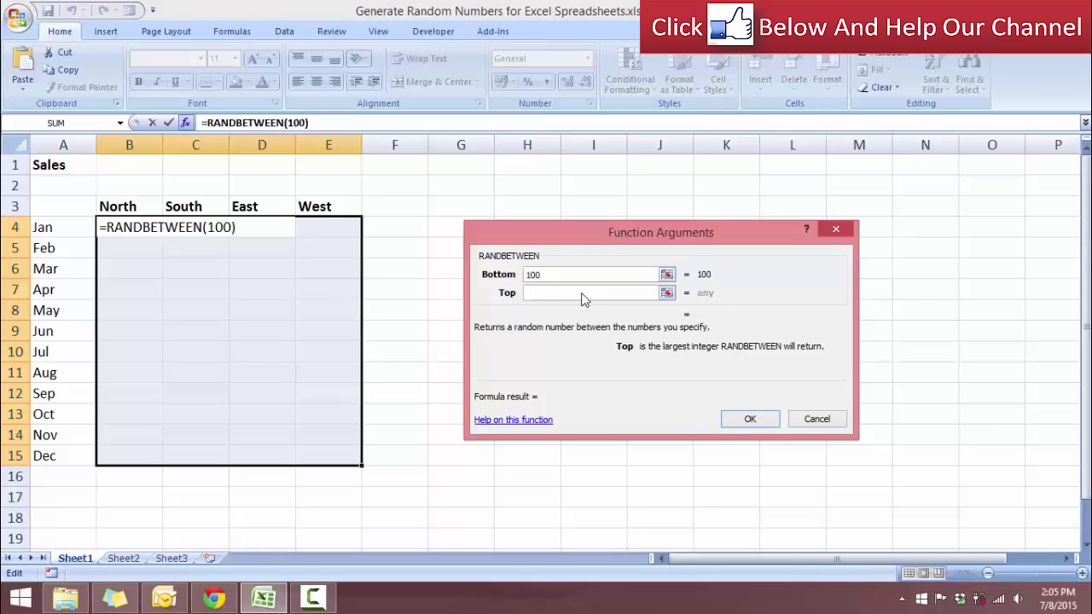
text(1000)
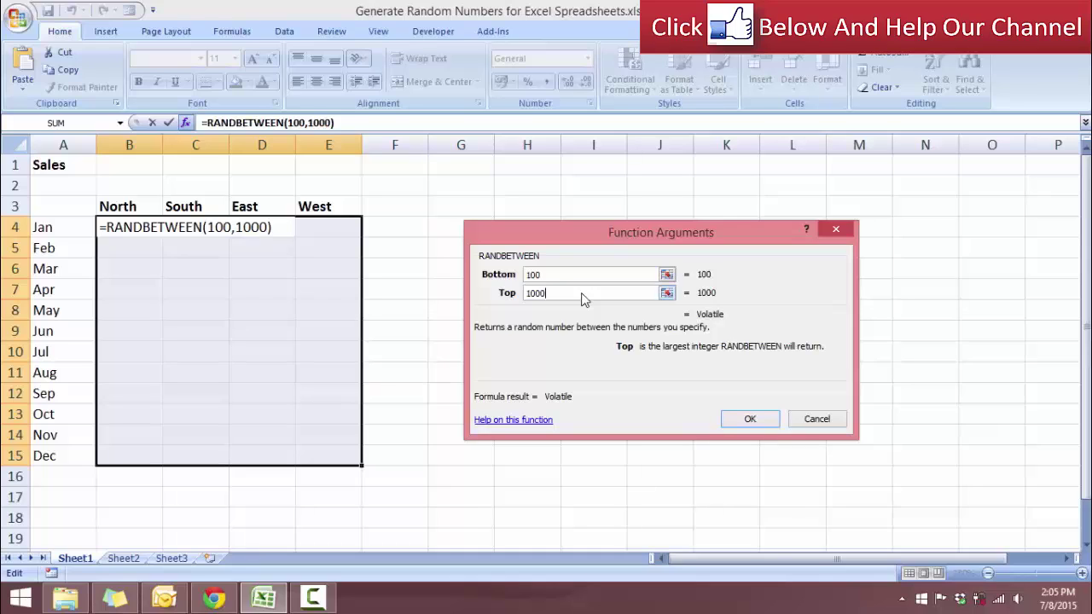
click(750, 418)
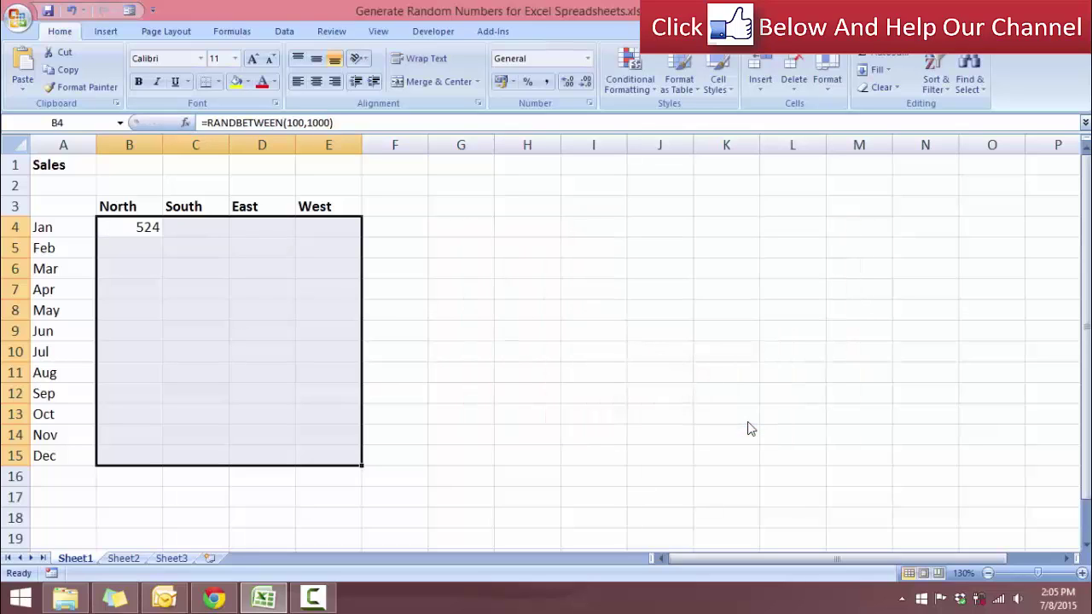
click(151, 227)
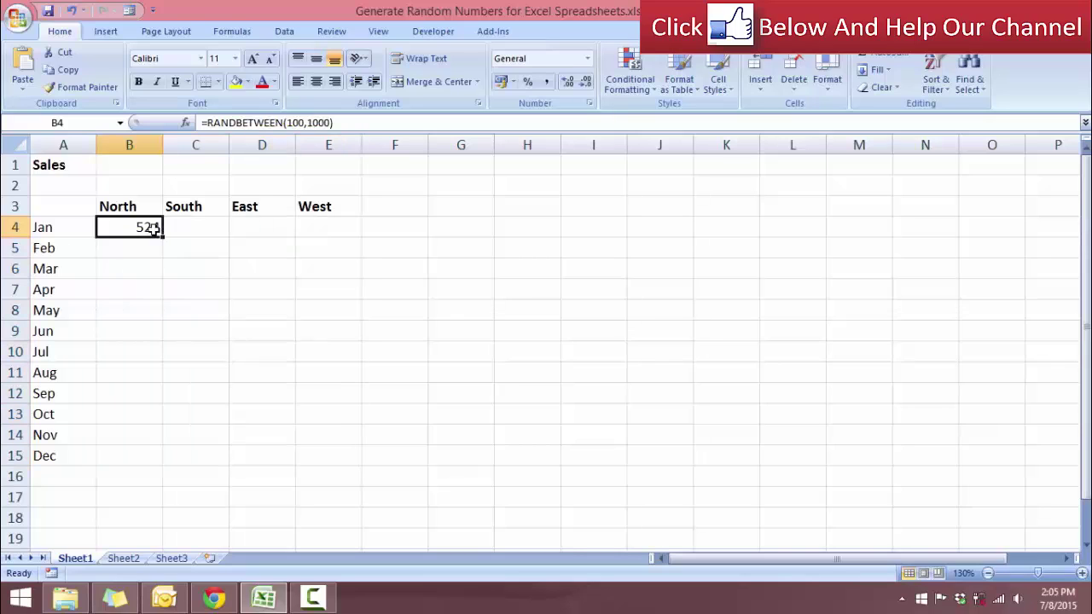
click(181, 246)
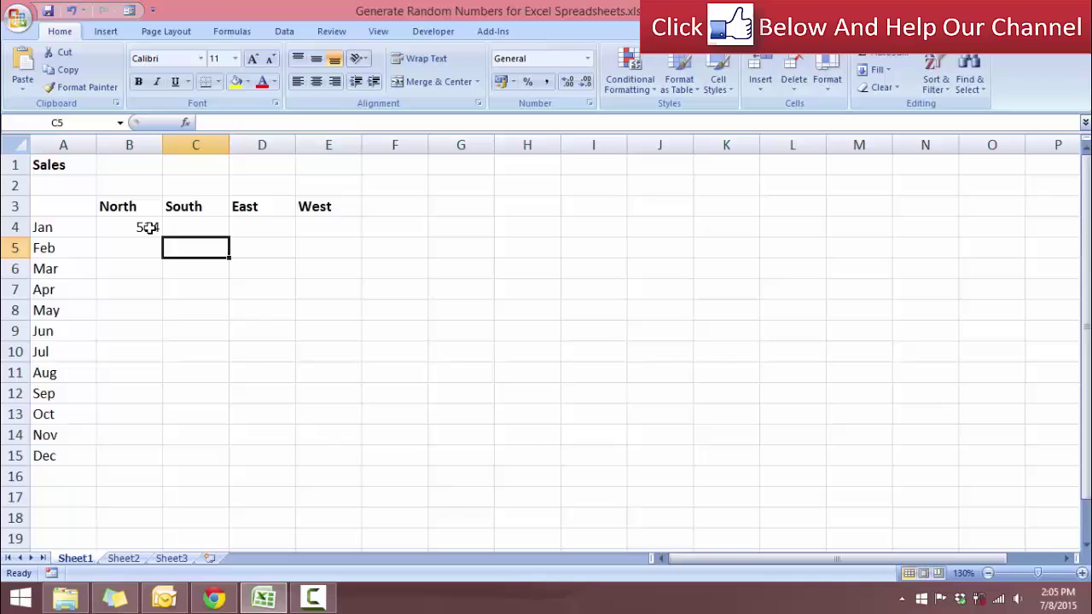
drag(146, 227, 293, 448)
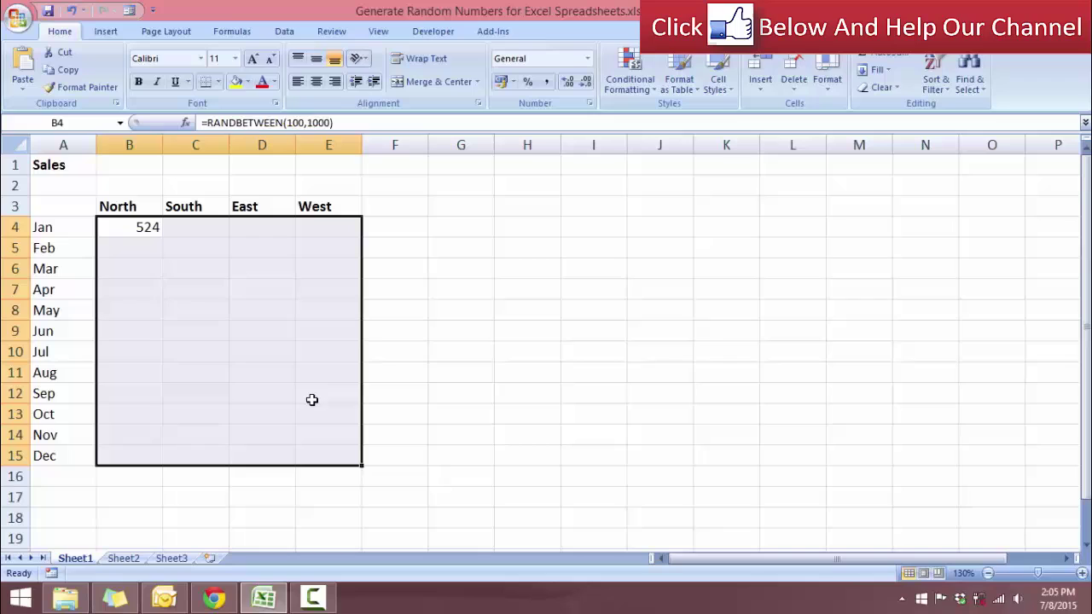
Fill all of B4:E15 at once with =RANDBETWEEN(100,1000), giving a total of 24994
text(=)
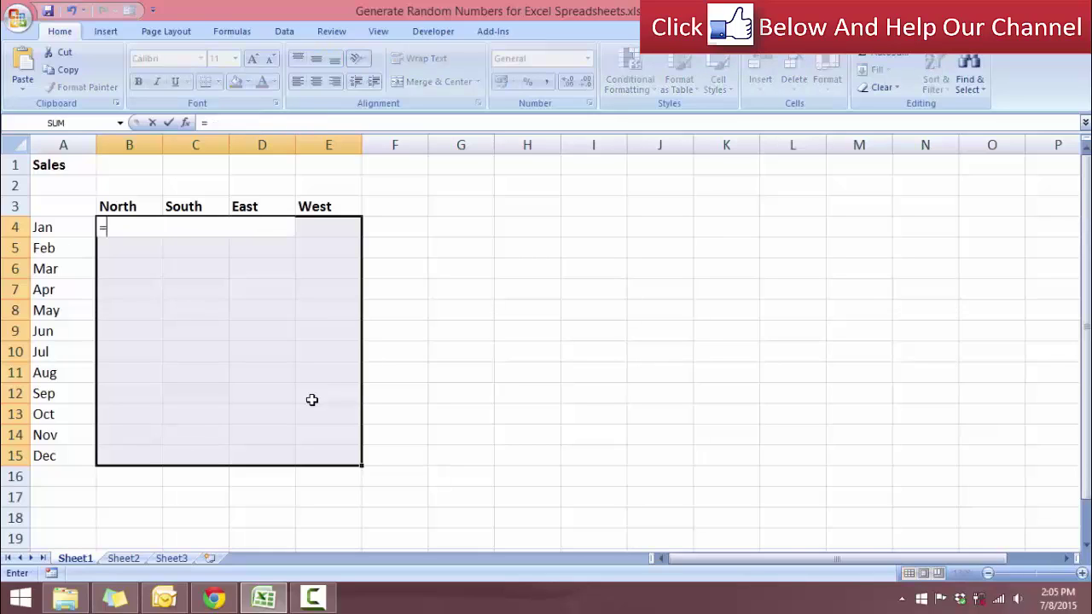
text(rand)
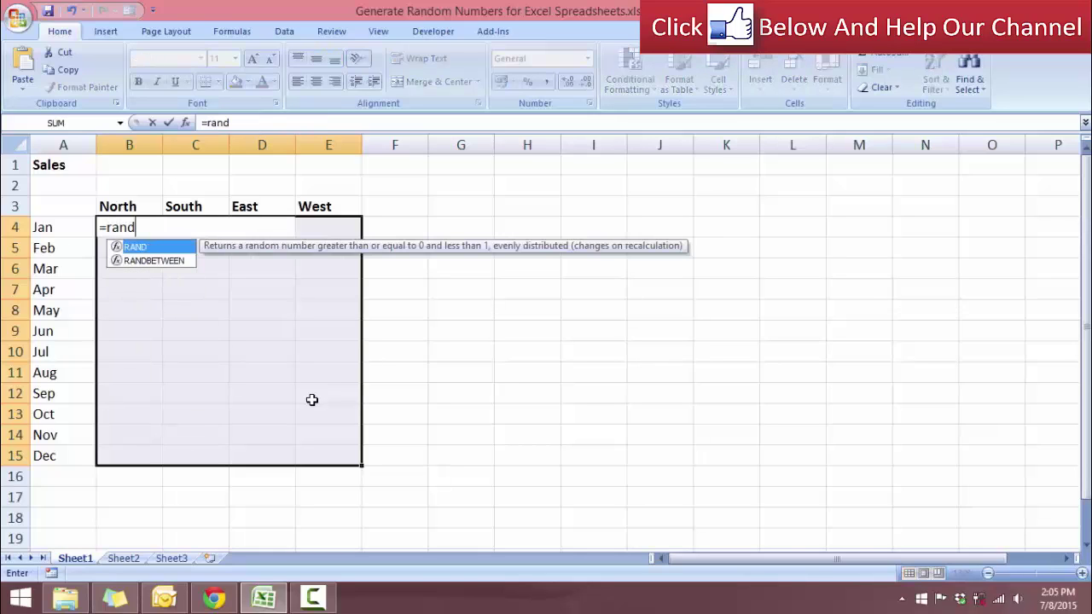
click(136, 261)
key(Tab)
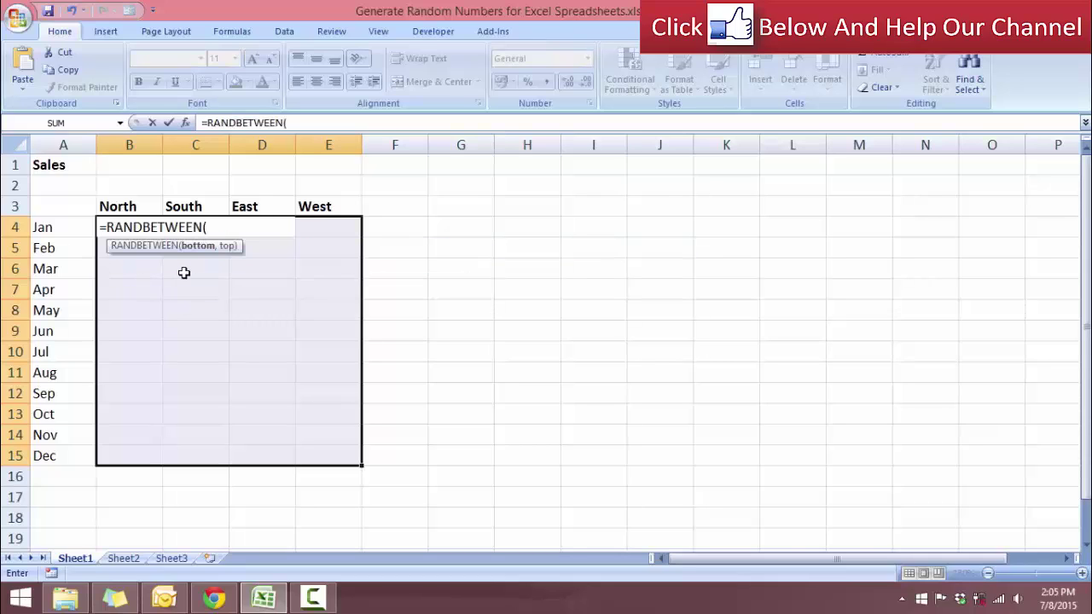
text(100,1)
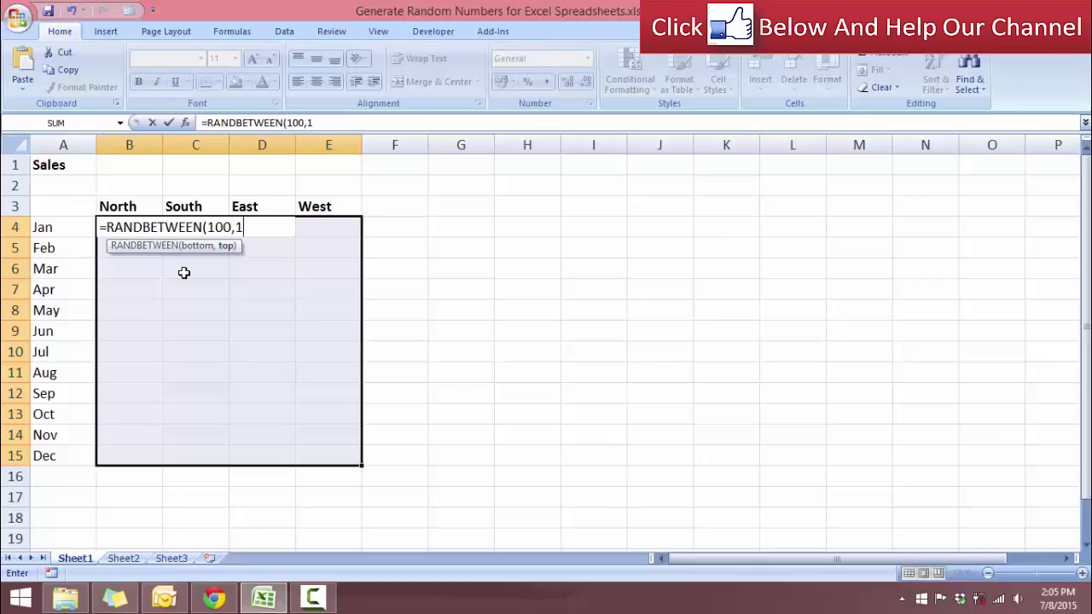
text(000))
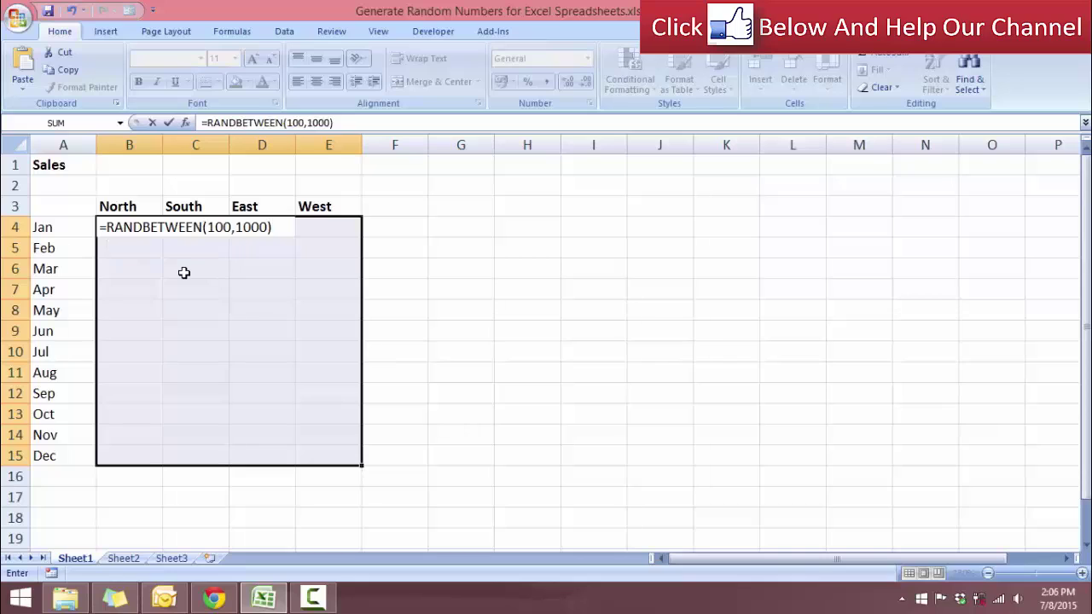
key(ctrl+Return)
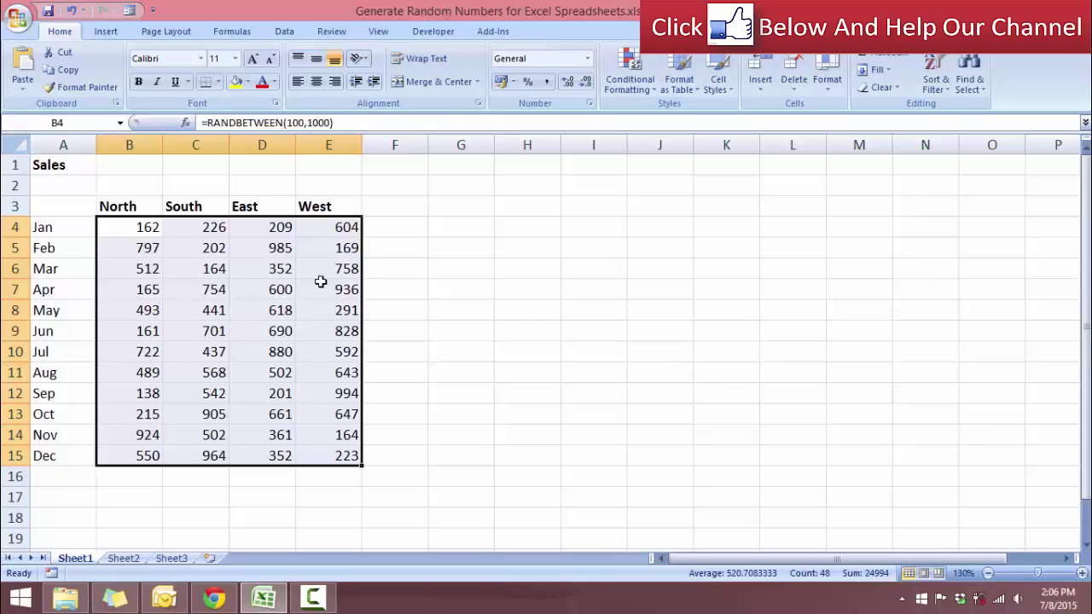
Re-enter the East April RANDBETWEEN formula to regenerate the random figures
click(320, 282)
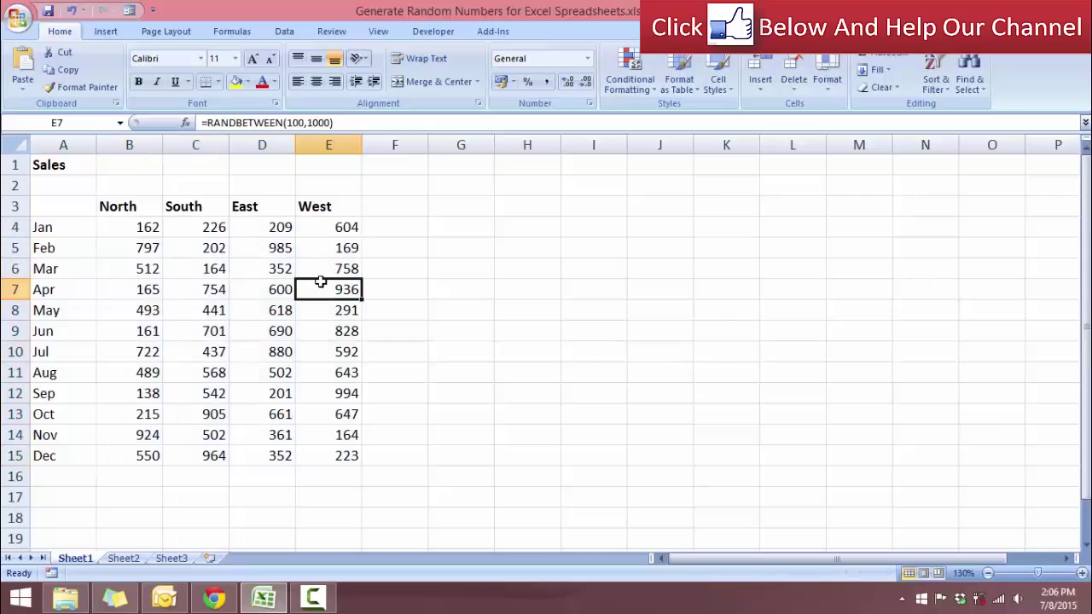
click(268, 292)
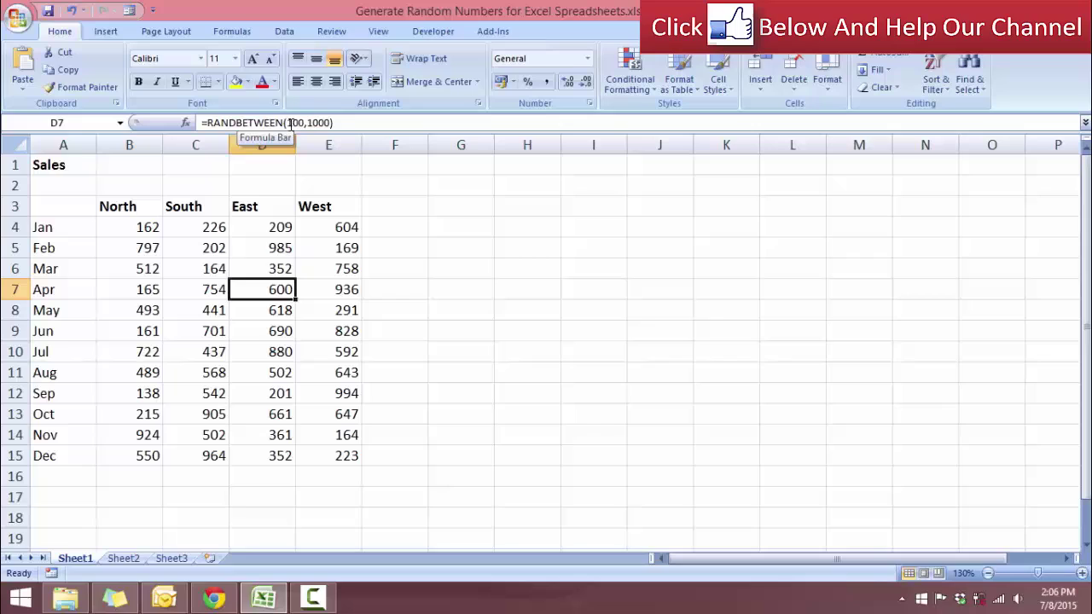
click(343, 128)
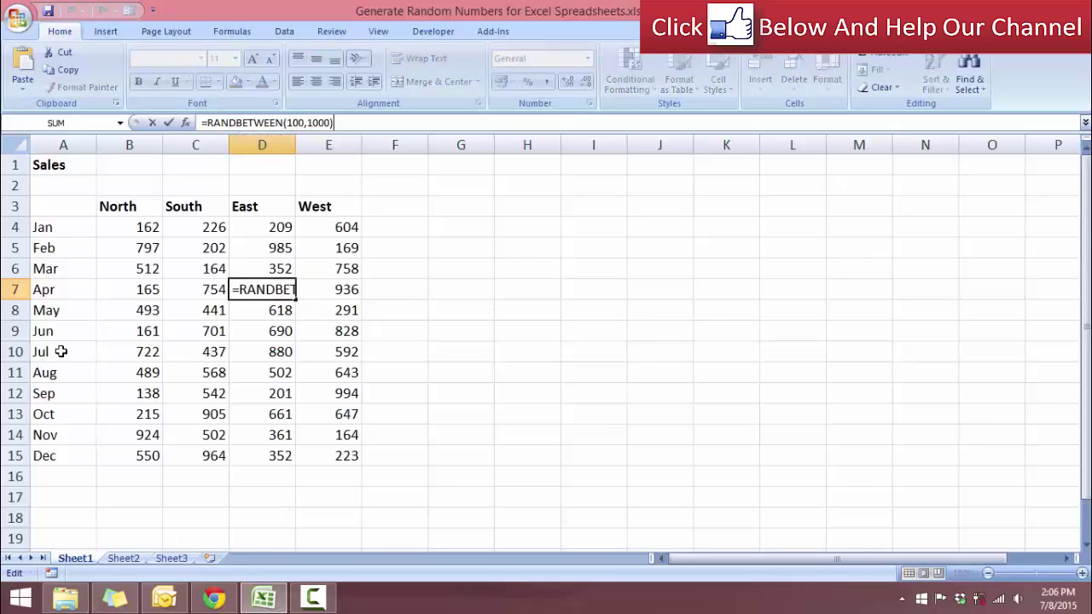
click(195, 304)
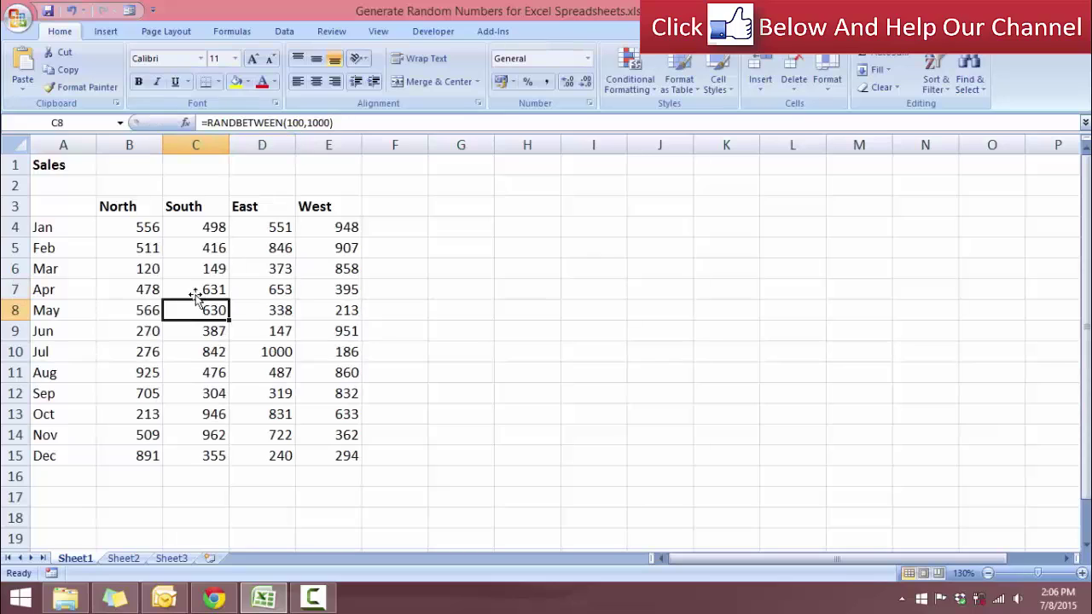
Re-enter the South May and East June formulas, leaving Jan North 311 and Dec West 926
click(284, 288)
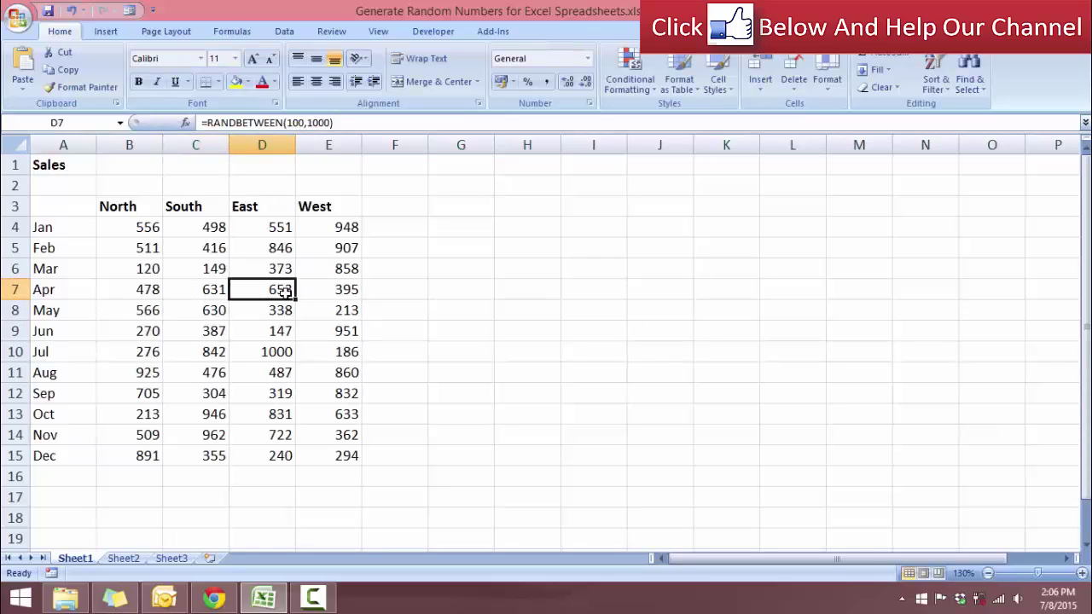
click(290, 350)
click(224, 310)
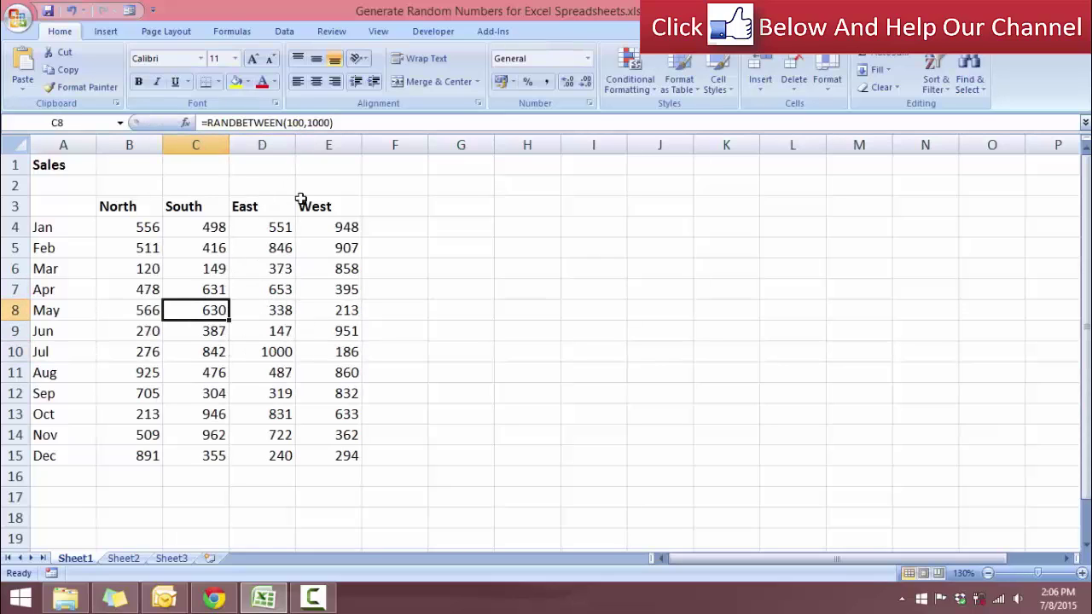
click(335, 122)
click(264, 304)
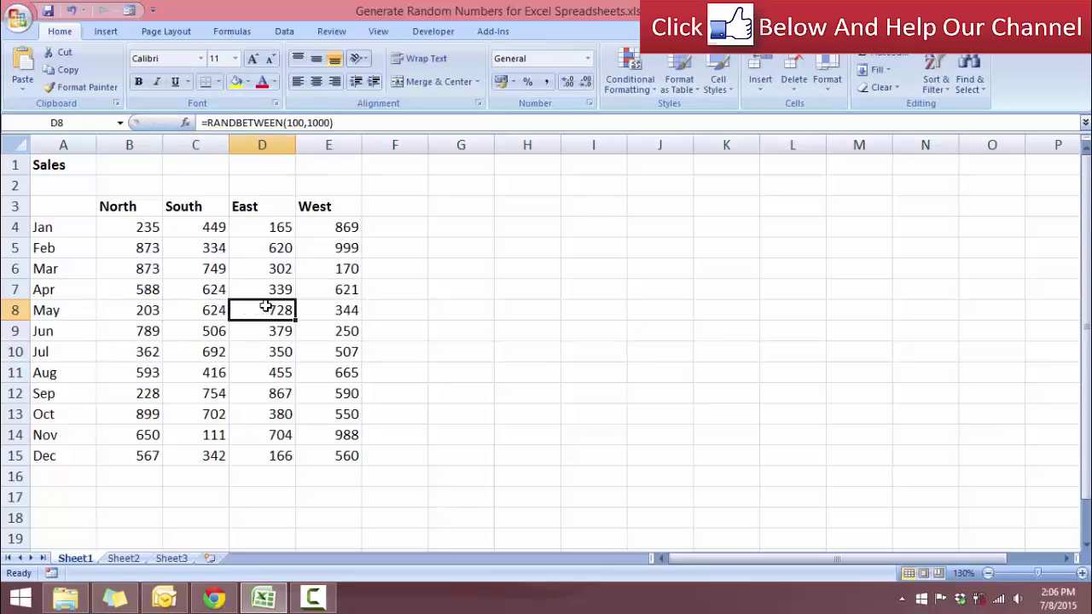
click(336, 172)
click(243, 328)
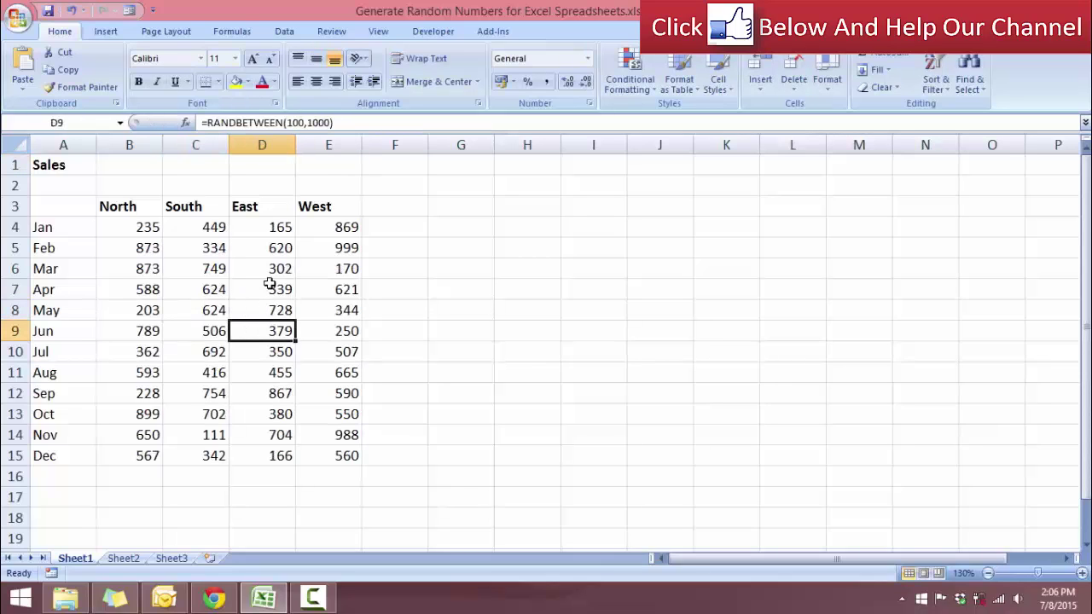
click(334, 123)
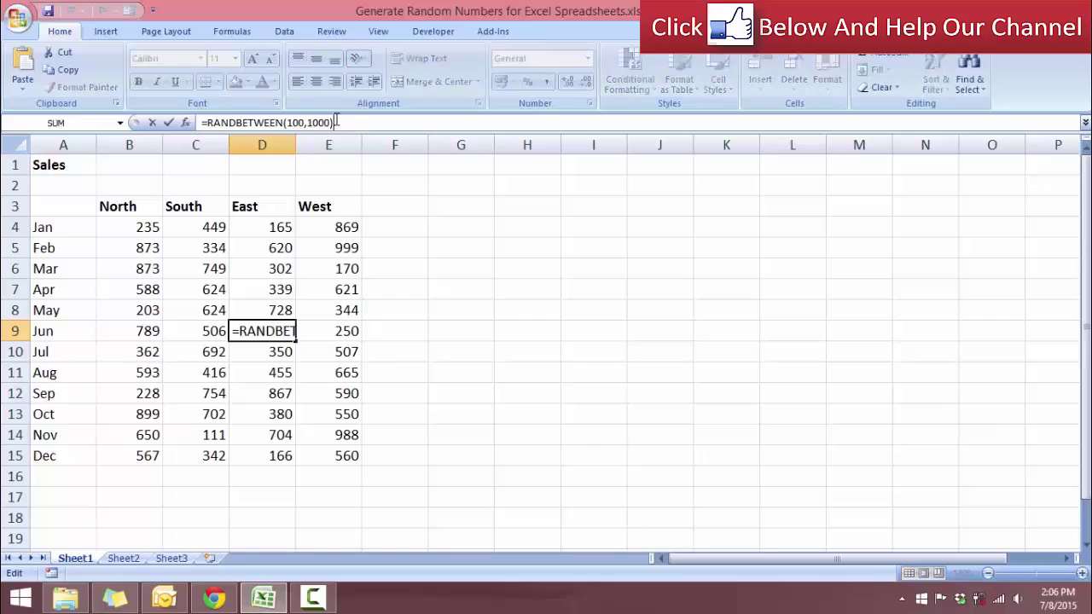
click(204, 291)
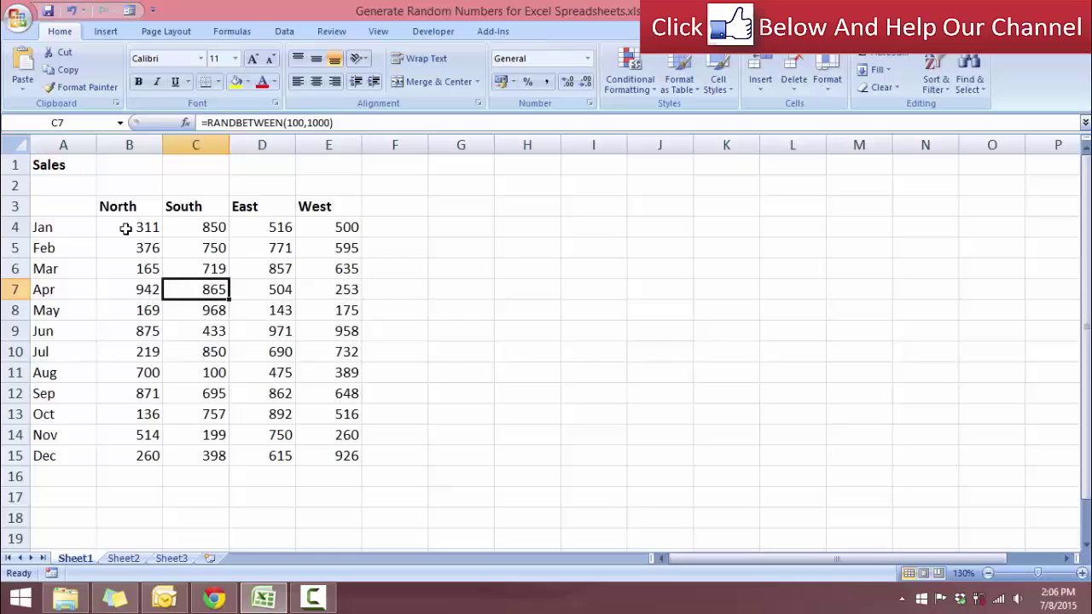
Copy B4:E15 and Paste Special as Values, so Jan North holds a plain 311
drag(126, 228, 327, 456)
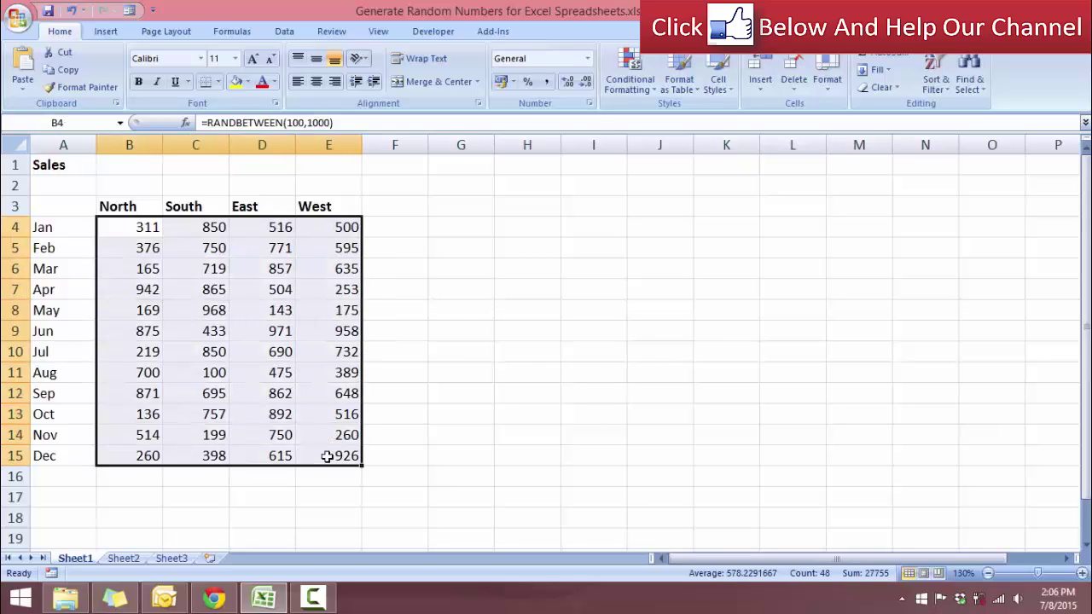
right_click(326, 456)
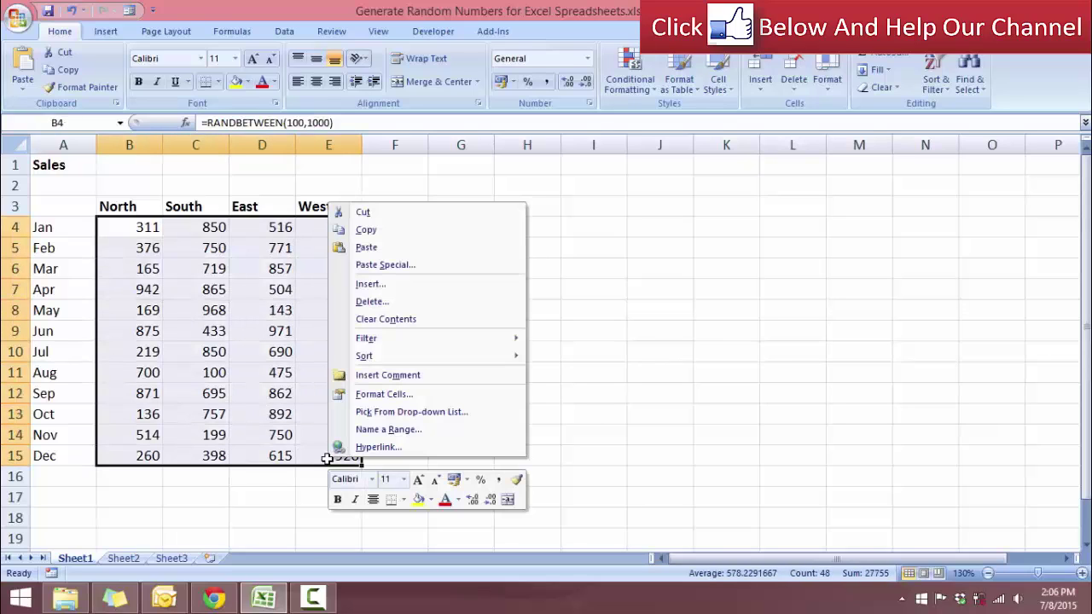
click(389, 231)
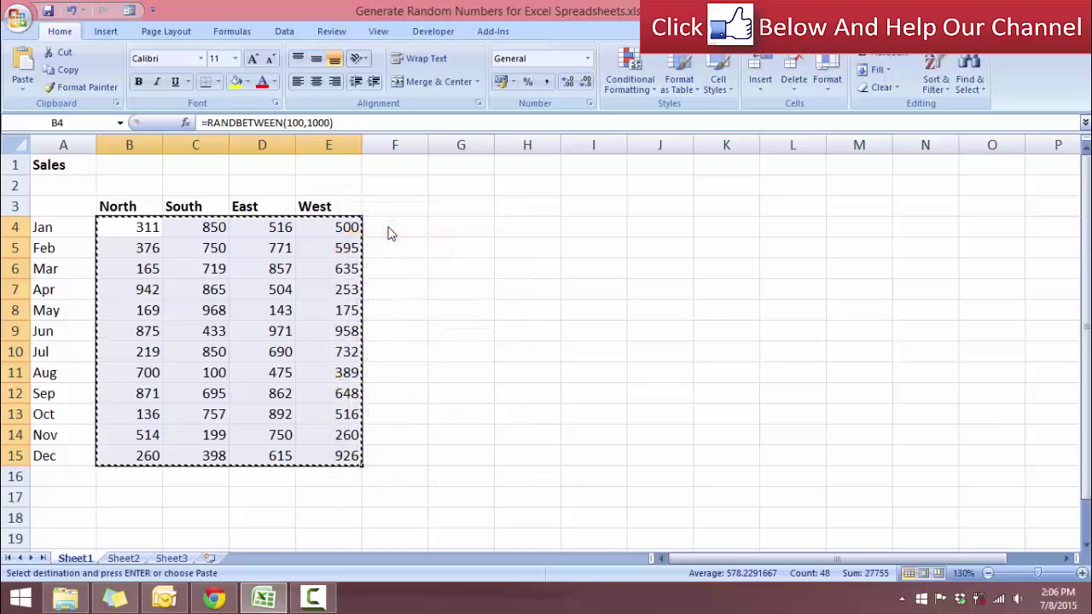
right_click(145, 226)
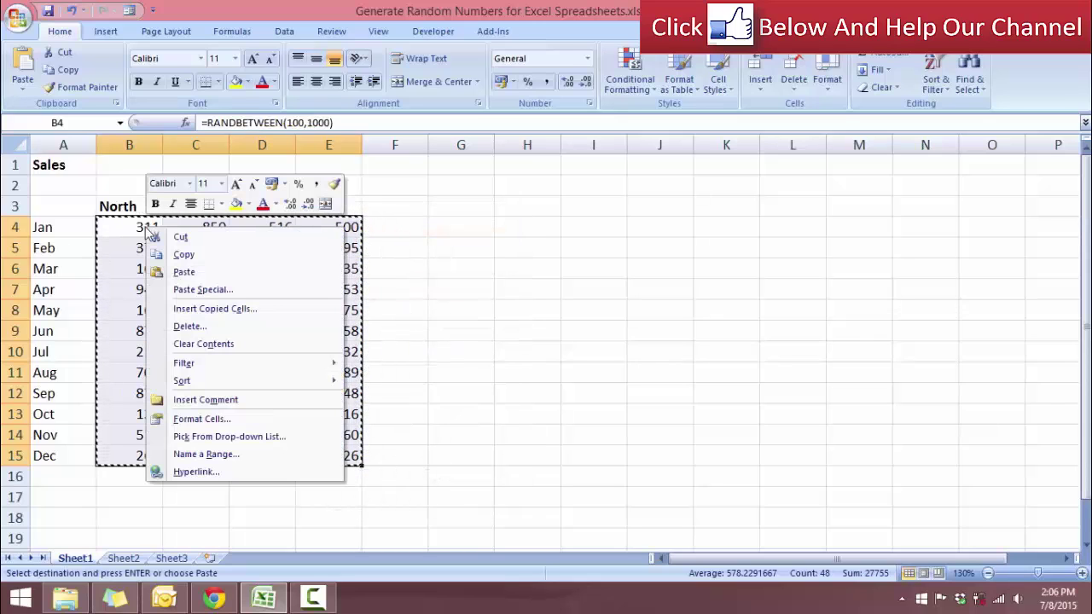
click(228, 291)
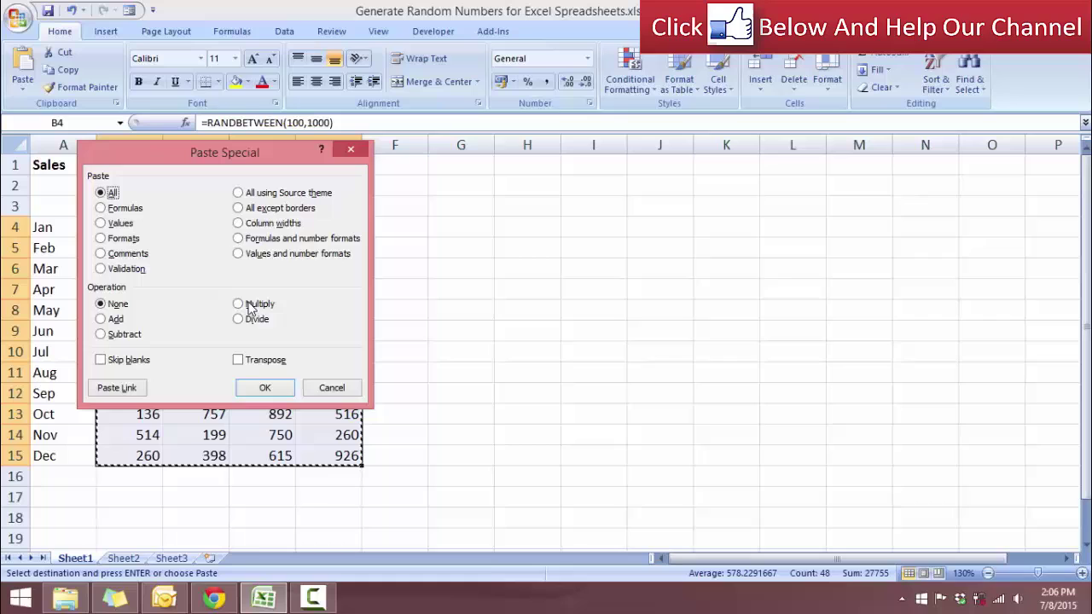
drag(255, 156, 569, 174)
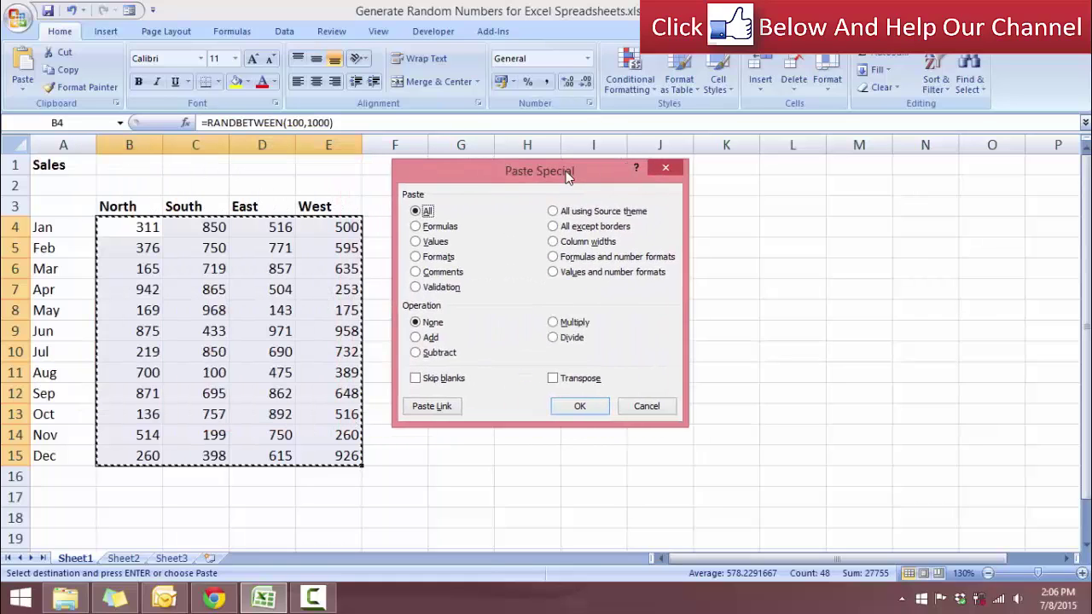
click(417, 243)
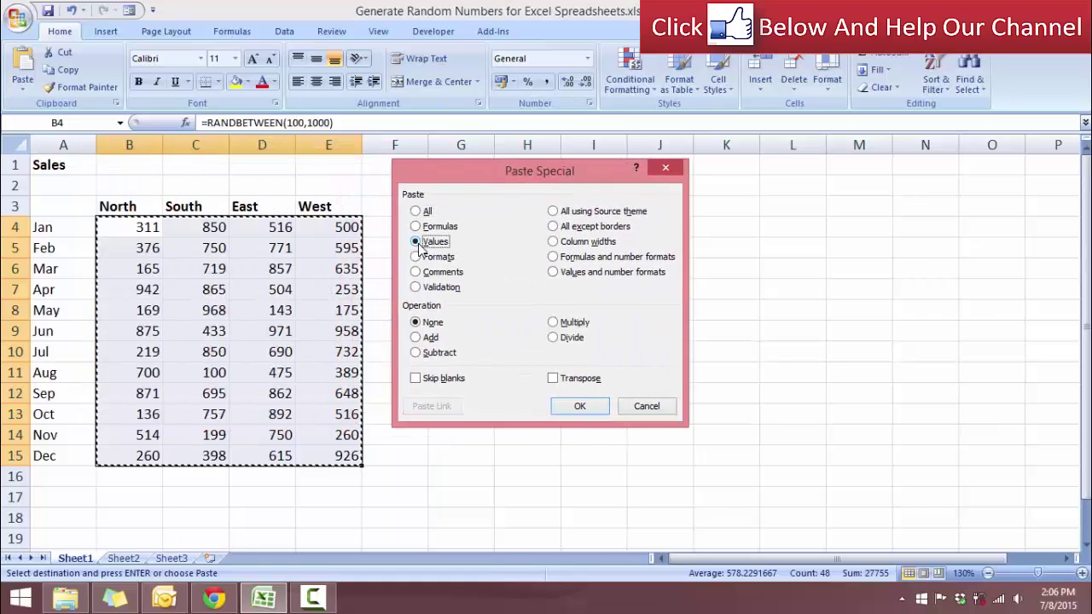
click(576, 408)
key(Escape)
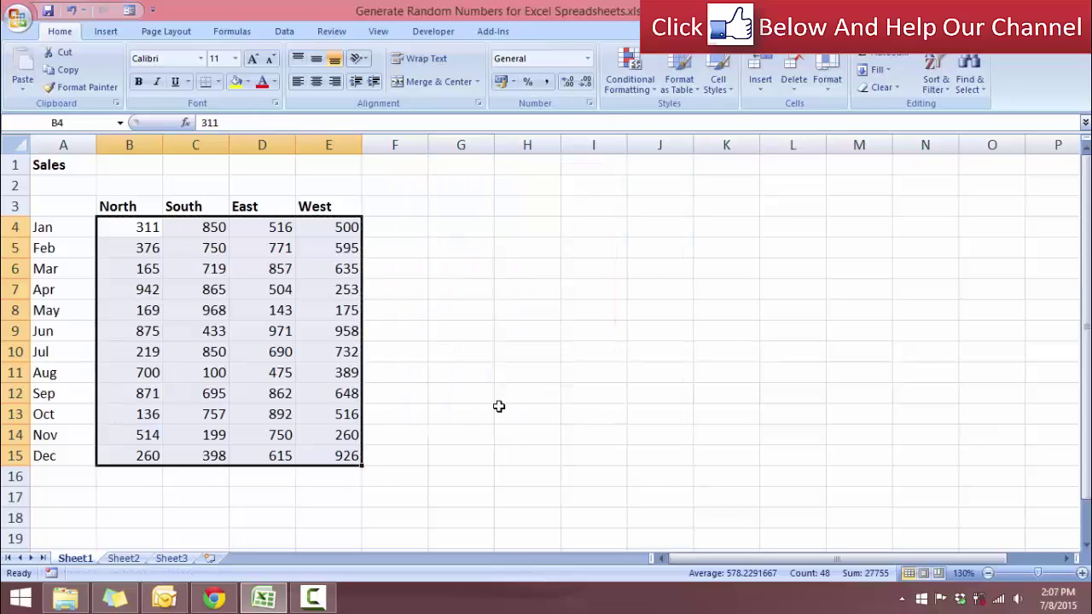
click(260, 264)
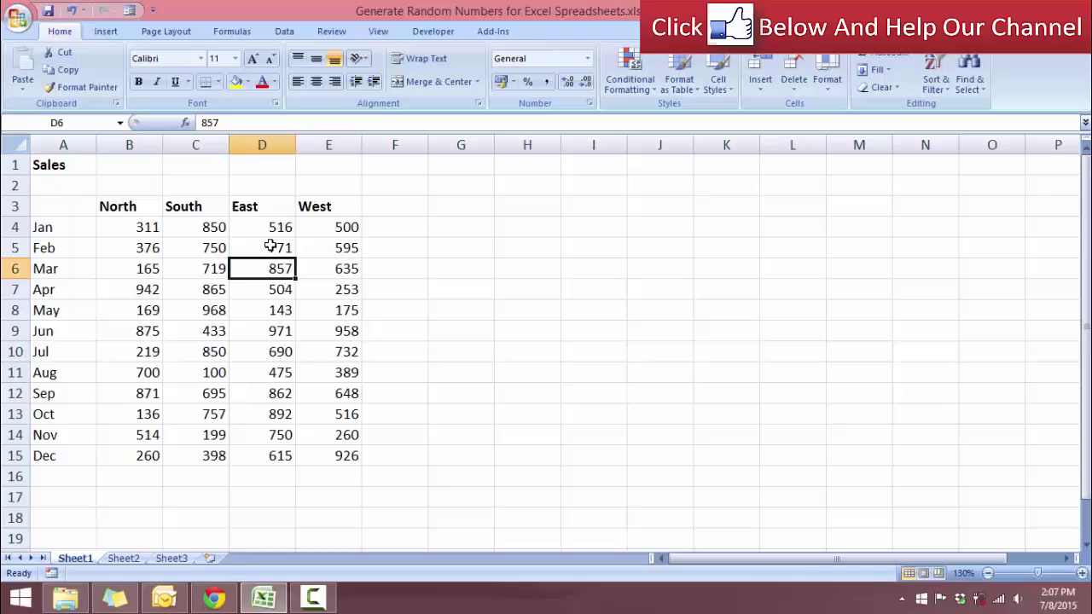
click(218, 225)
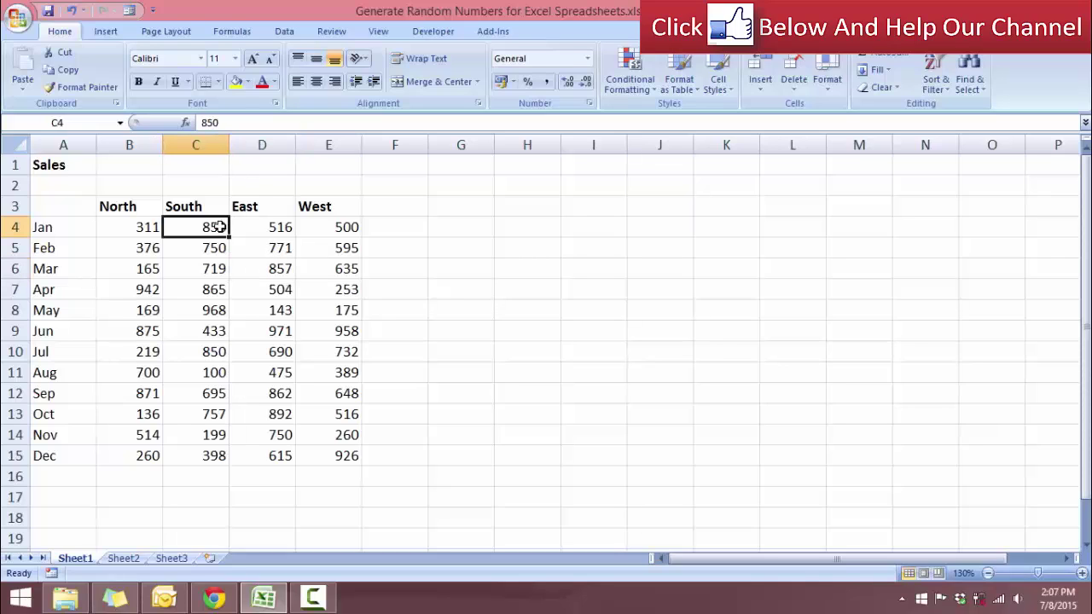
click(150, 227)
click(171, 283)
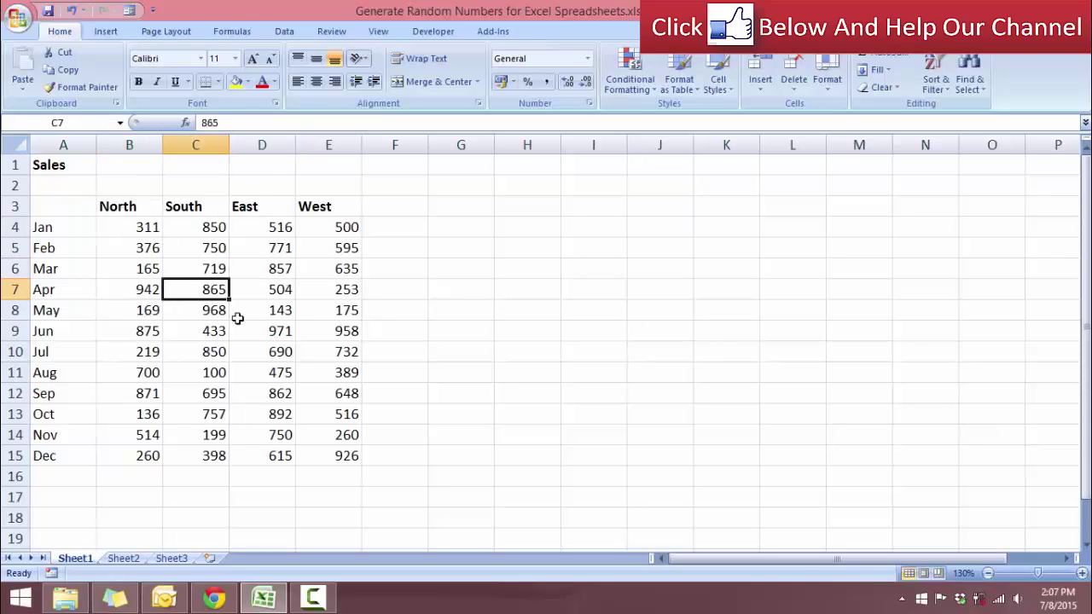
click(240, 318)
click(292, 276)
click(324, 274)
click(332, 292)
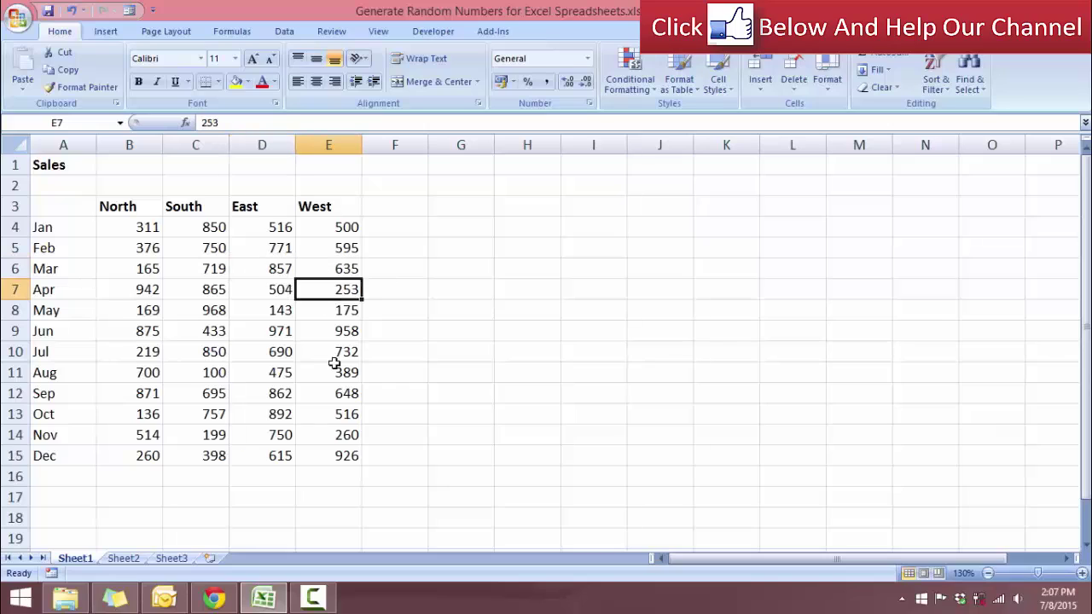
click(333, 362)
click(279, 352)
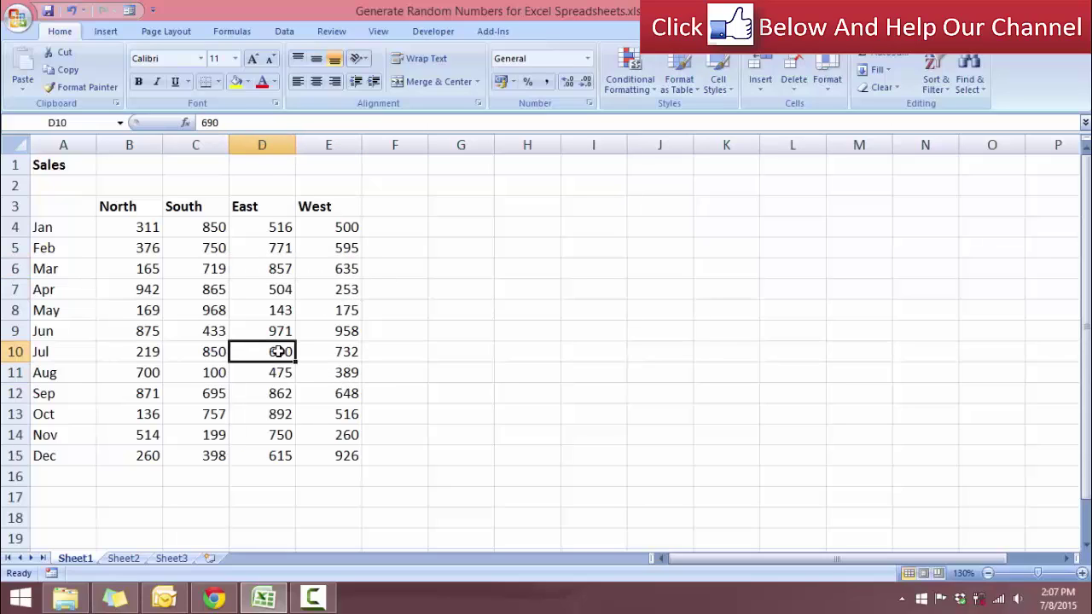
click(220, 307)
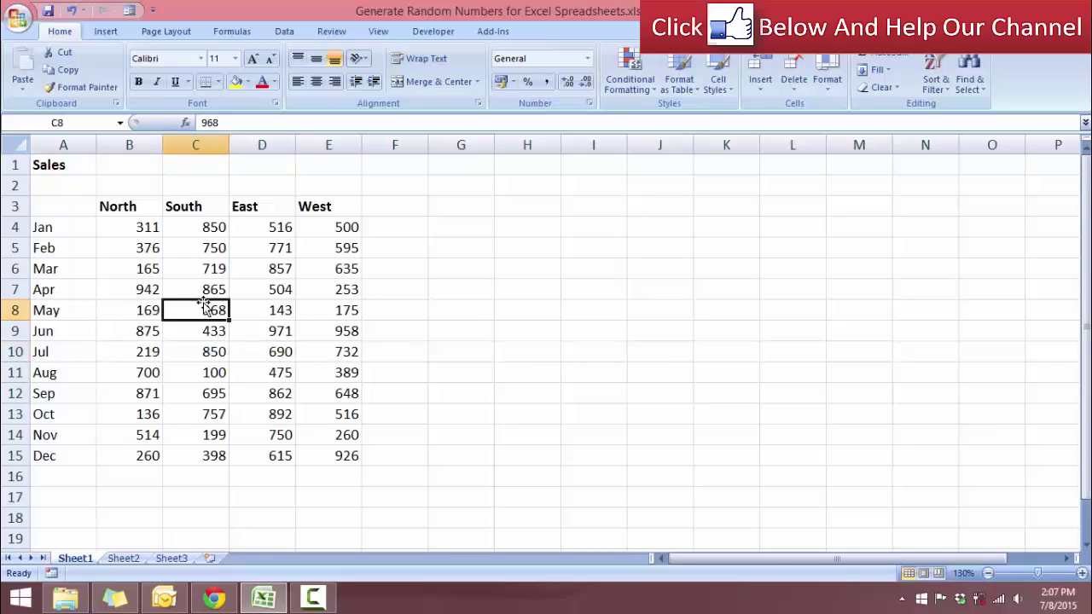